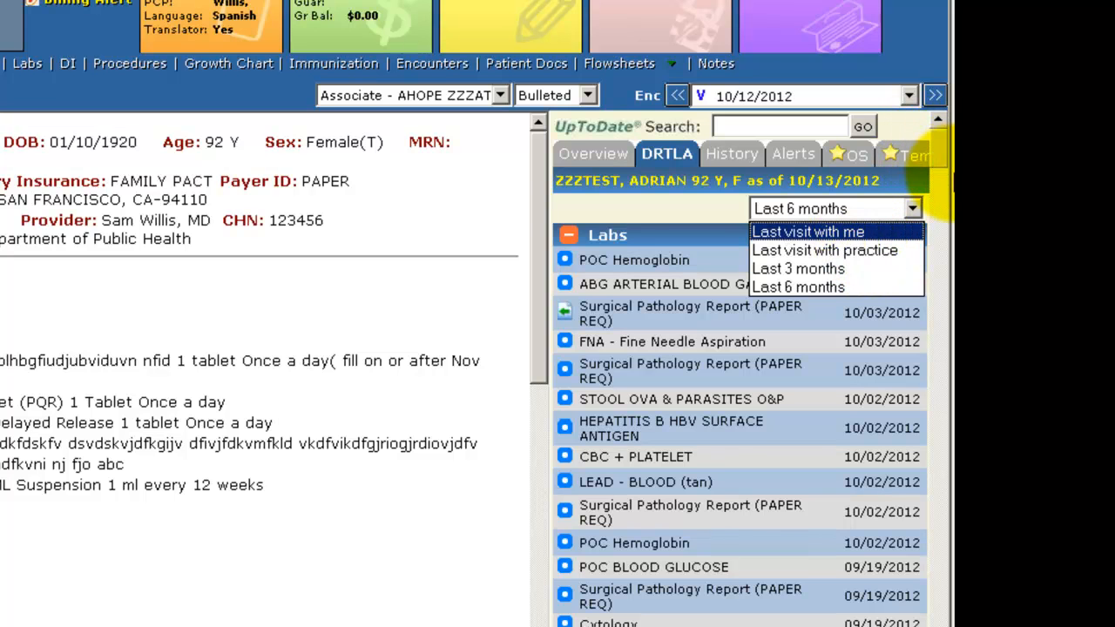
Browse the labs listed in the DRTLA panel and open a lab result
{"action": "left_click", "coordinate": [960, 188]}
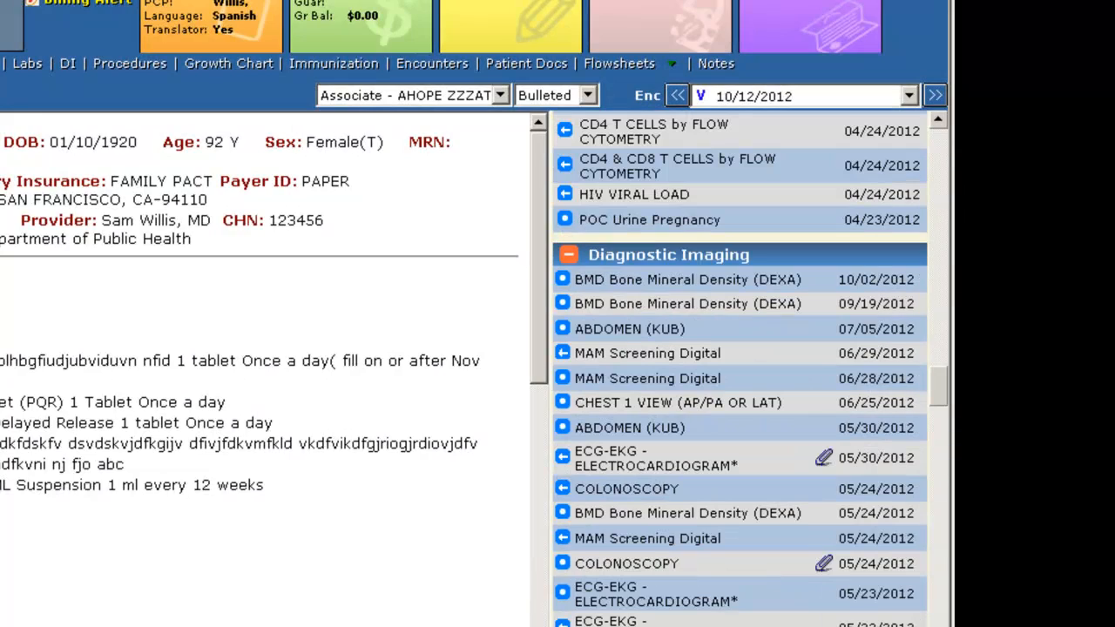
{"action": "scroll", "coordinate": [741, 369], "scroll_direction": "up", "scroll_amount": 2}
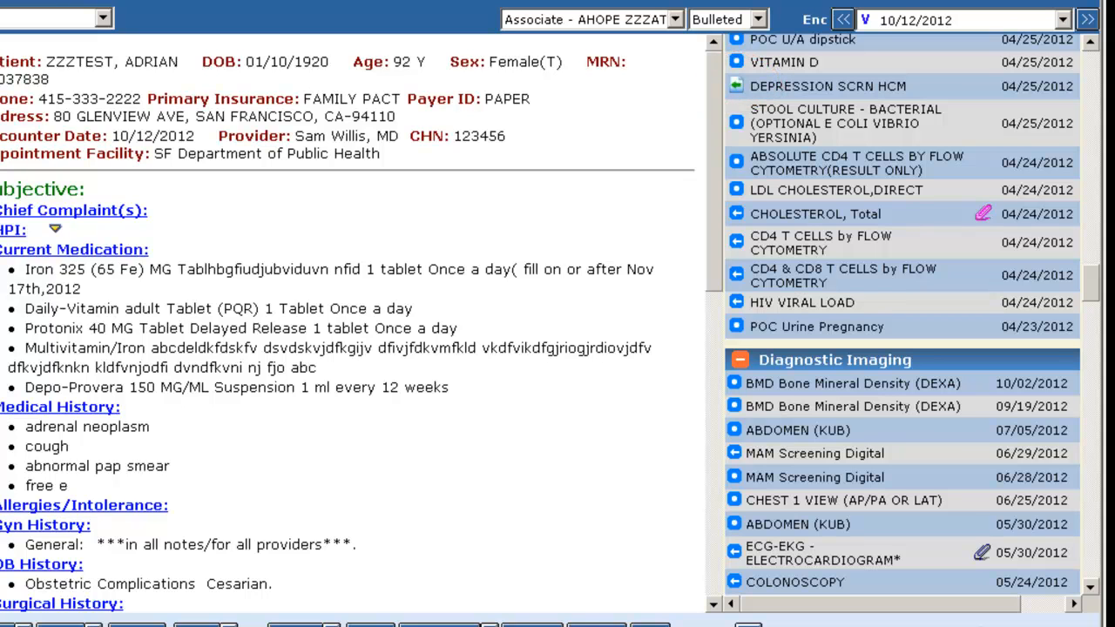
{"action": "scroll", "coordinate": [902, 314], "scroll_direction": "up", "scroll_amount": 1}
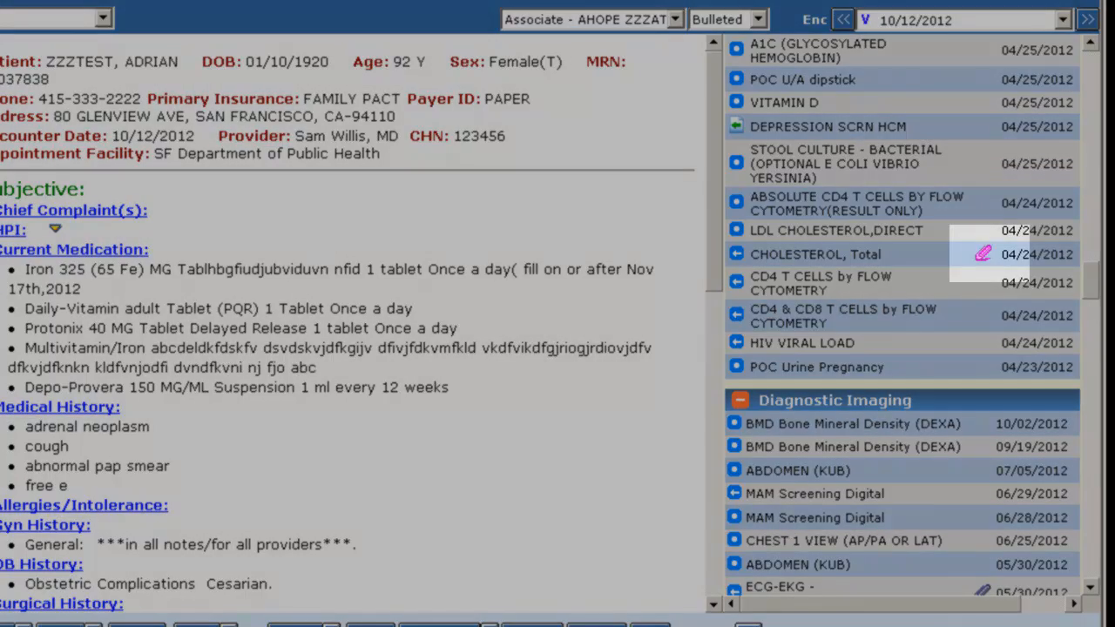
{"action": "mouse_move", "coordinate": [982, 258]}
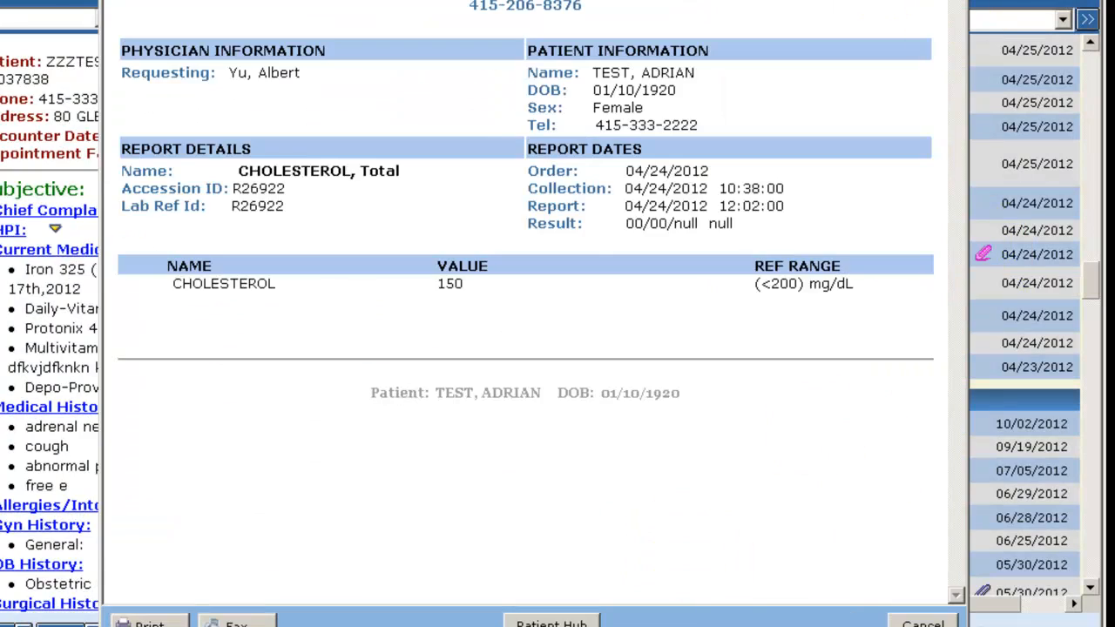
{"action": "left_click", "coordinate": [954, 1]}
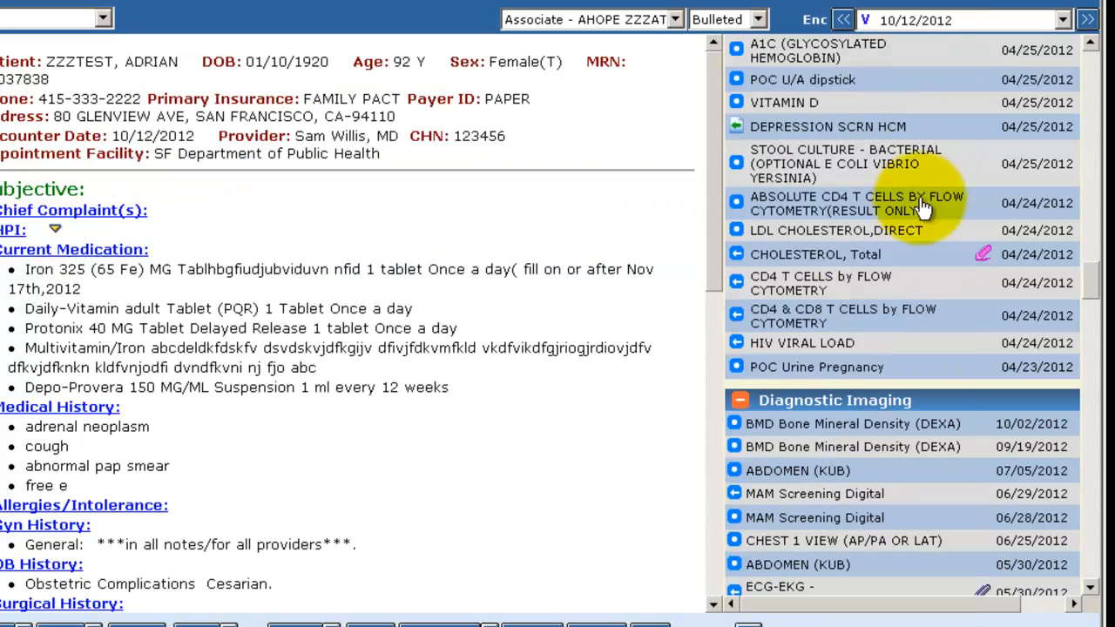
{"action": "left_click", "coordinate": [793, 253]}
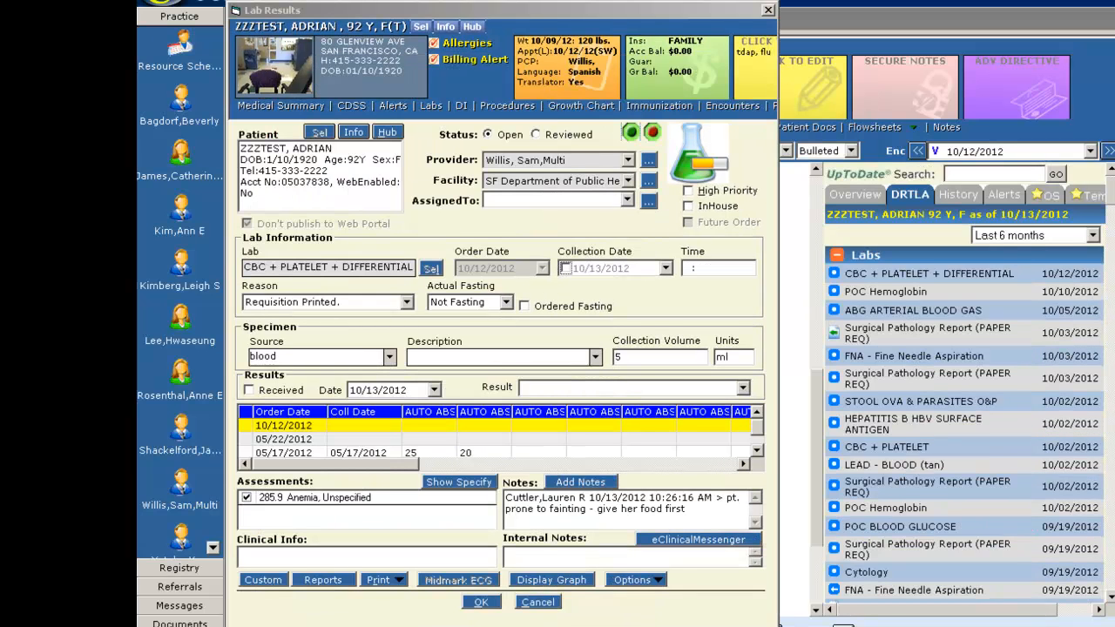
Toggle the patient dashboard and the right patient data panel in the Lab Results window
{"action": "left_click", "coordinate": [652, 132]}
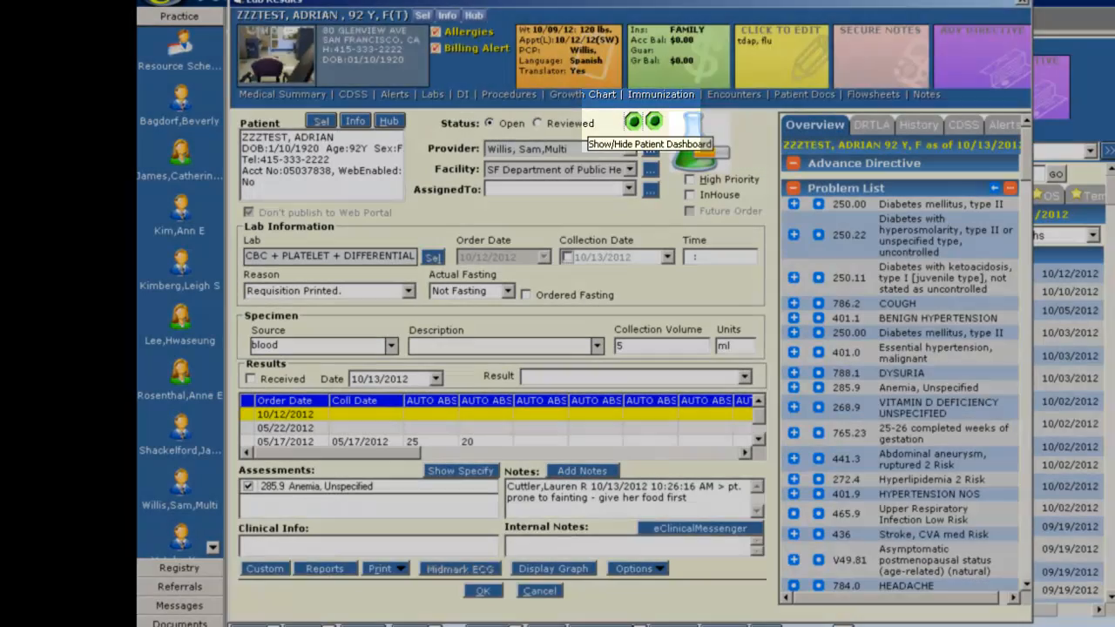
{"action": "left_click", "coordinate": [633, 122]}
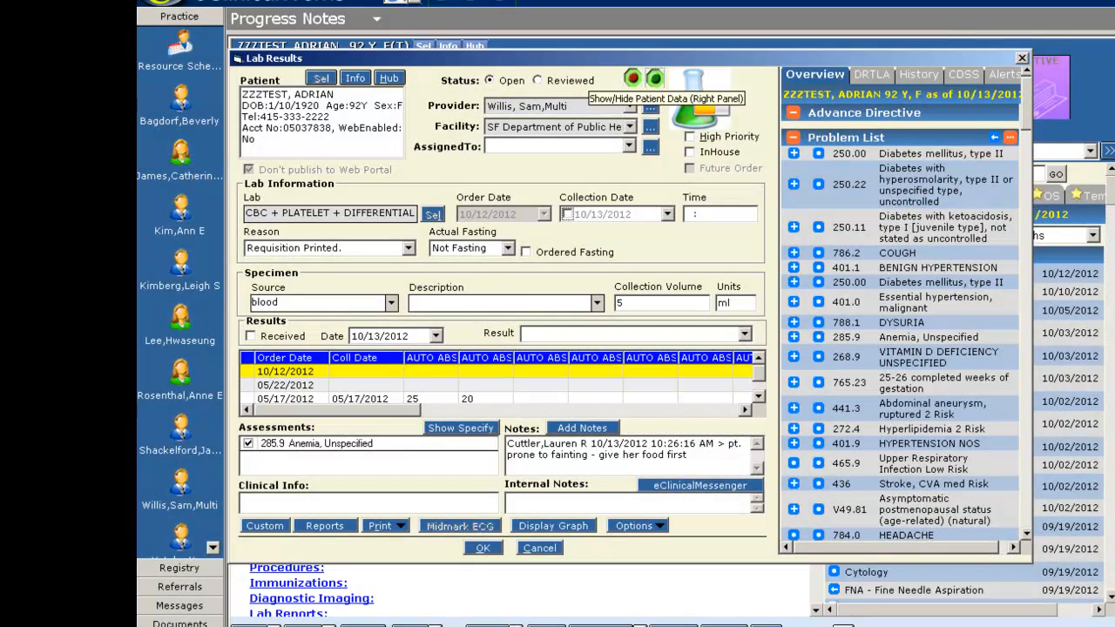
{"action": "left_click", "coordinate": [652, 78]}
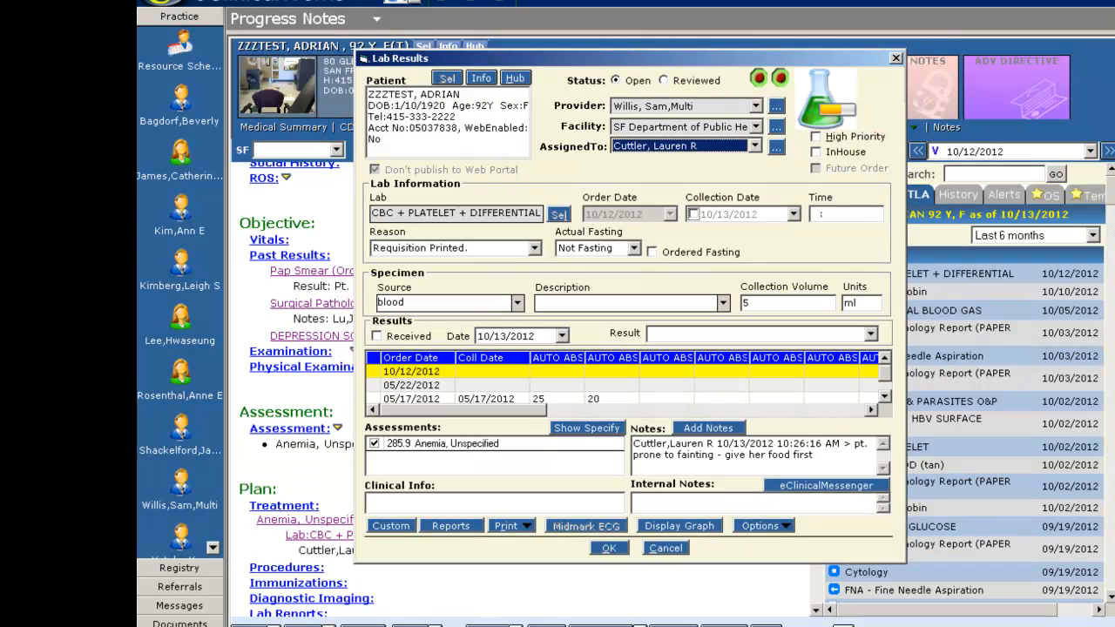
Mark the CBC + PLATELET + DIFFERENTIAL result as High Priority and Received, with the result set to Normal
{"action": "left_click", "coordinate": [815, 137]}
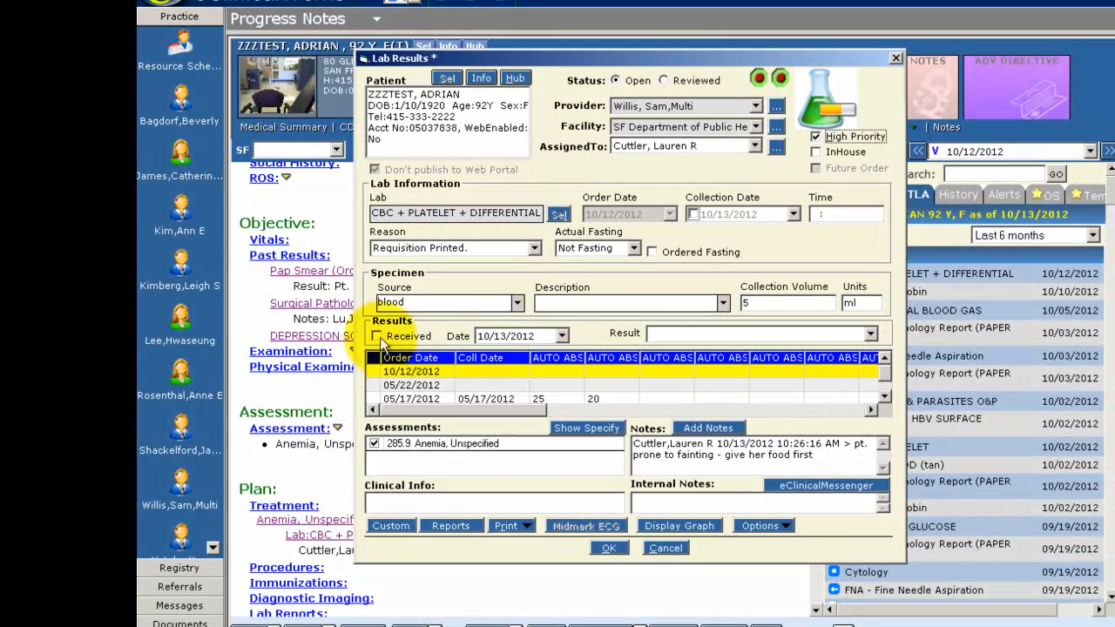
{"action": "left_click", "coordinate": [378, 337]}
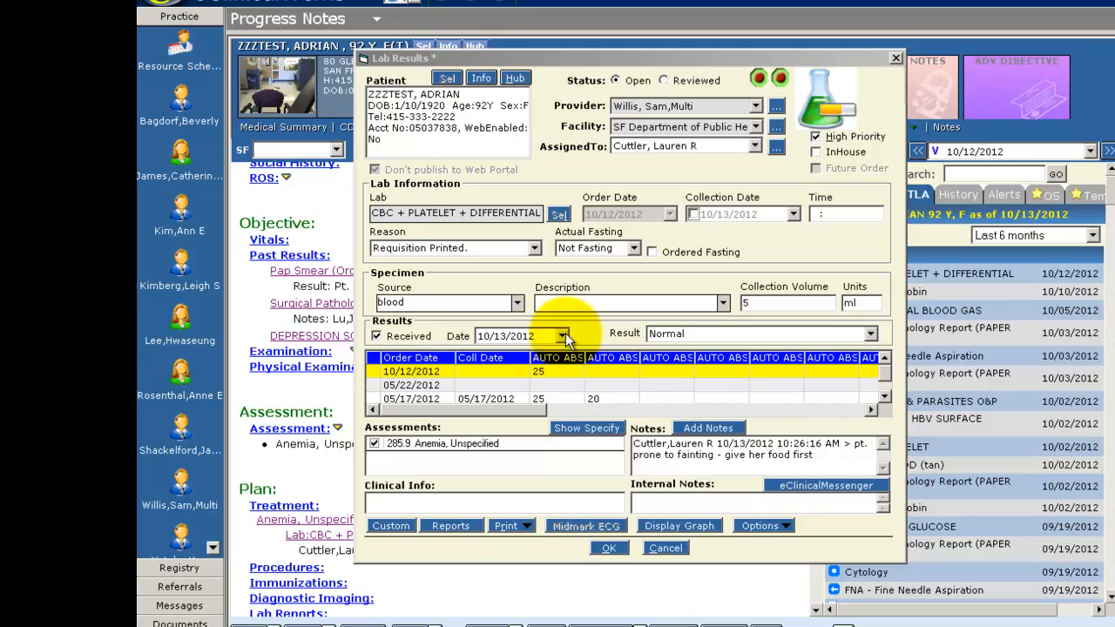
{"action": "left_click", "coordinate": [872, 333]}
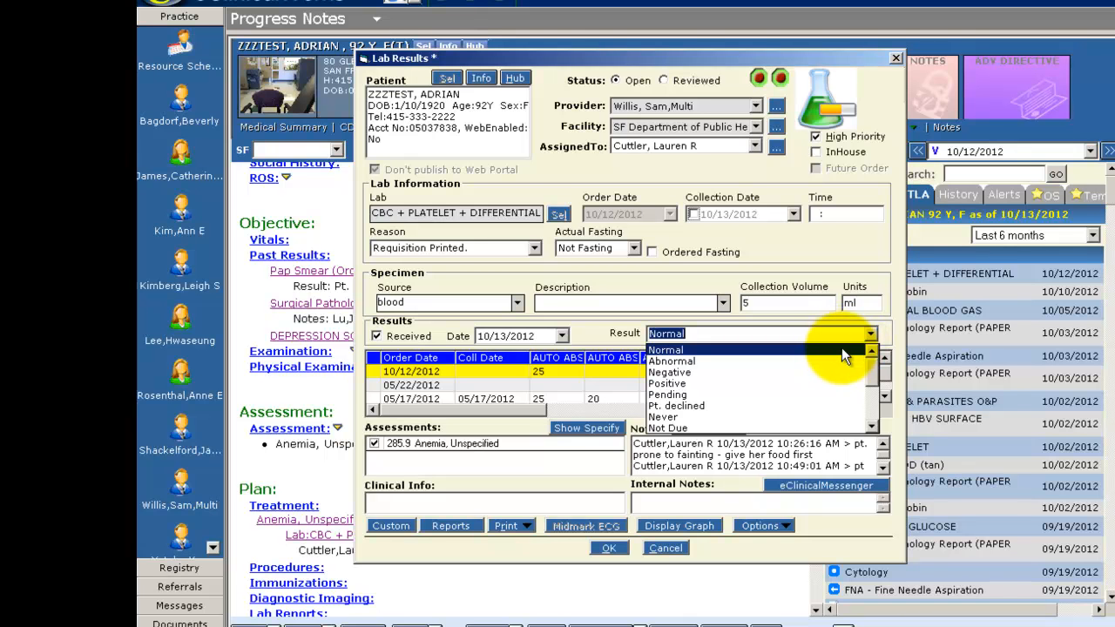
{"action": "left_click", "coordinate": [841, 349]}
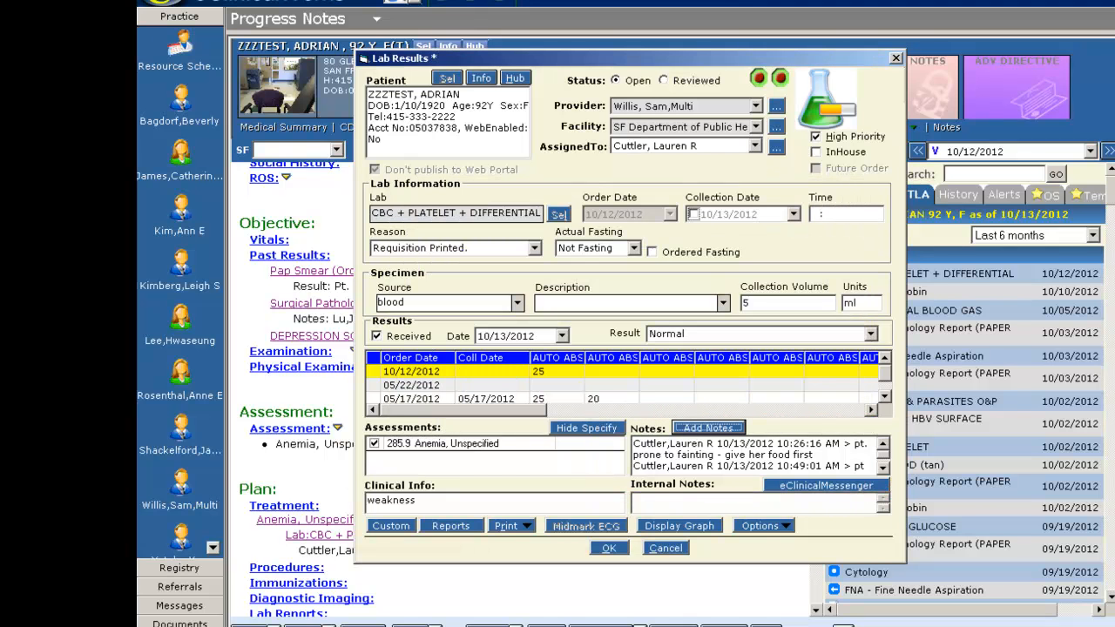
Display the lab values graph for this result and open the lab value selector
{"action": "left_click", "coordinate": [763, 527]}
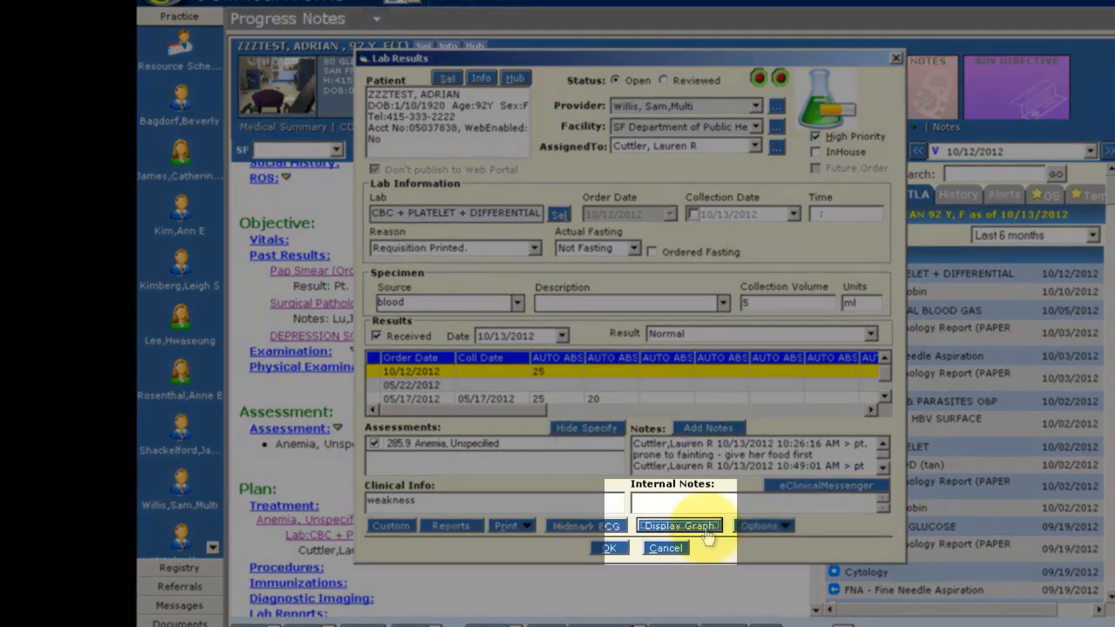
{"action": "left_click", "coordinate": [705, 527]}
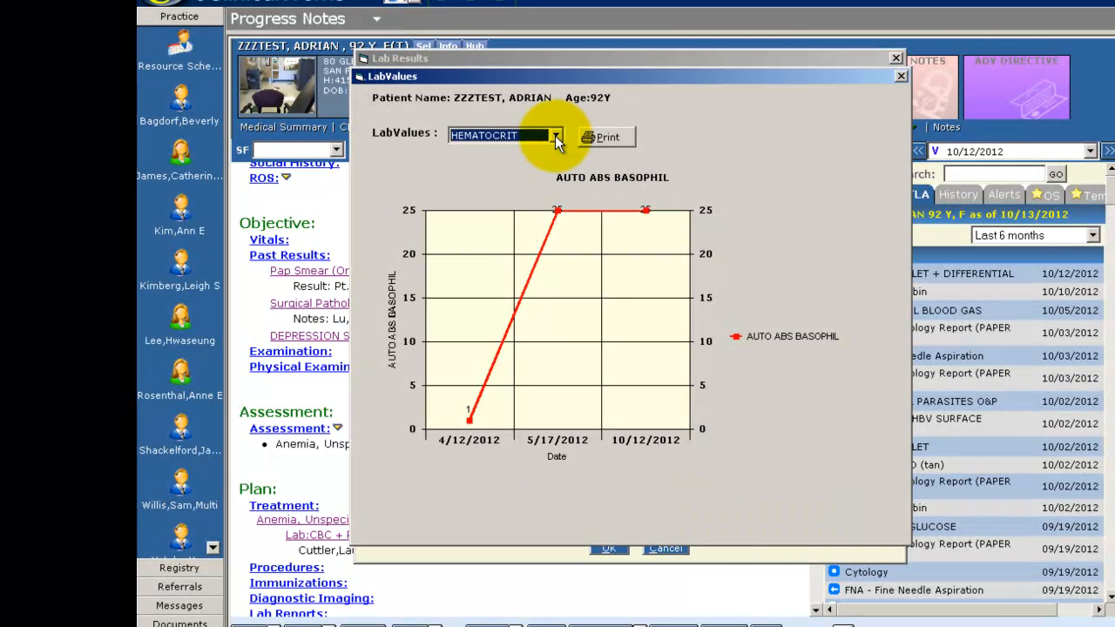
{"action": "left_click", "coordinate": [556, 137]}
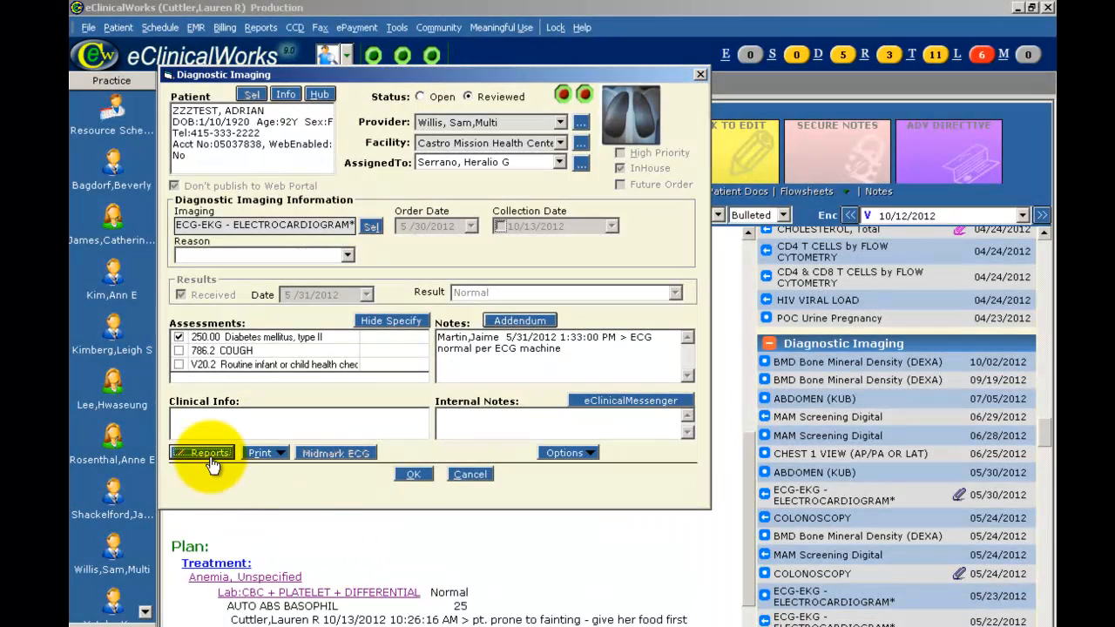
Open the patient's hub lab list and page to the next set of lab results
{"action": "left_click", "coordinate": [212, 454]}
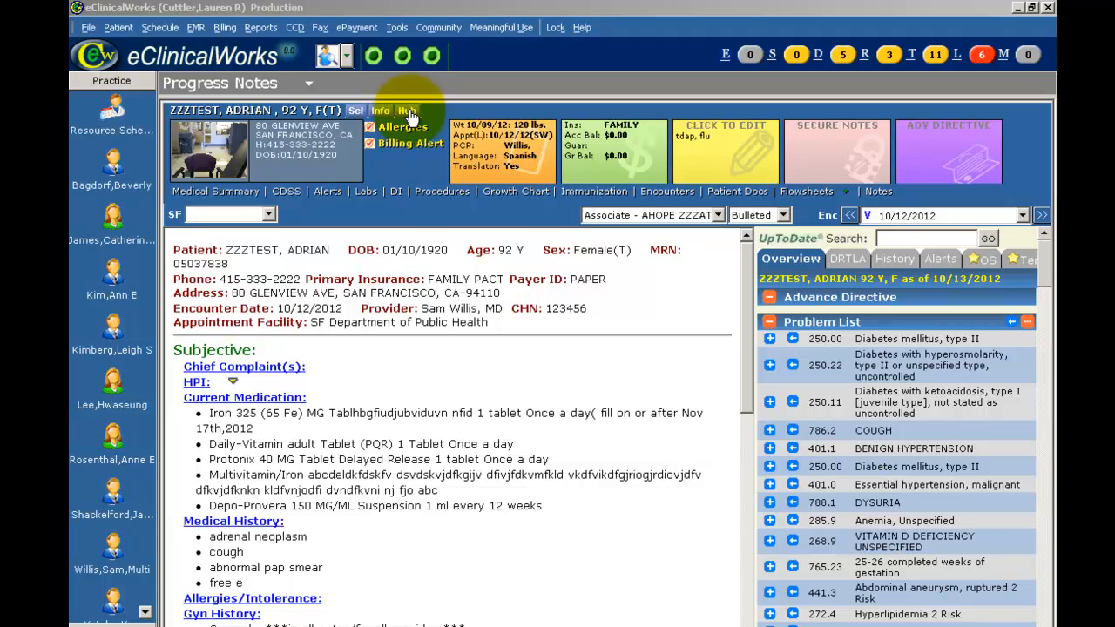
{"action": "left_click", "coordinate": [407, 111]}
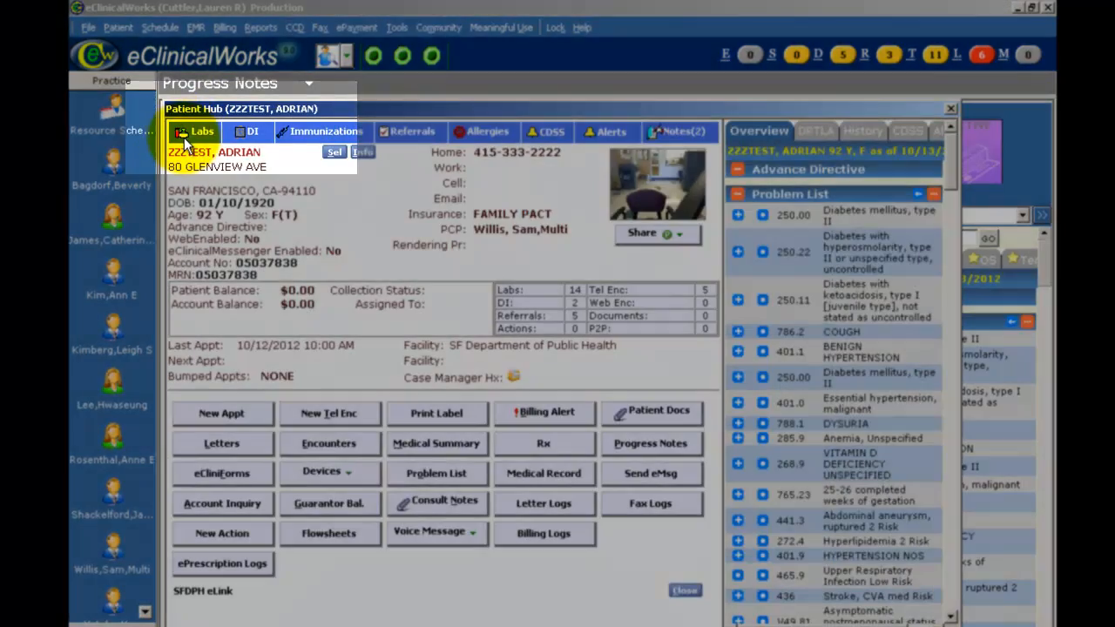
{"action": "left_click", "coordinate": [187, 135]}
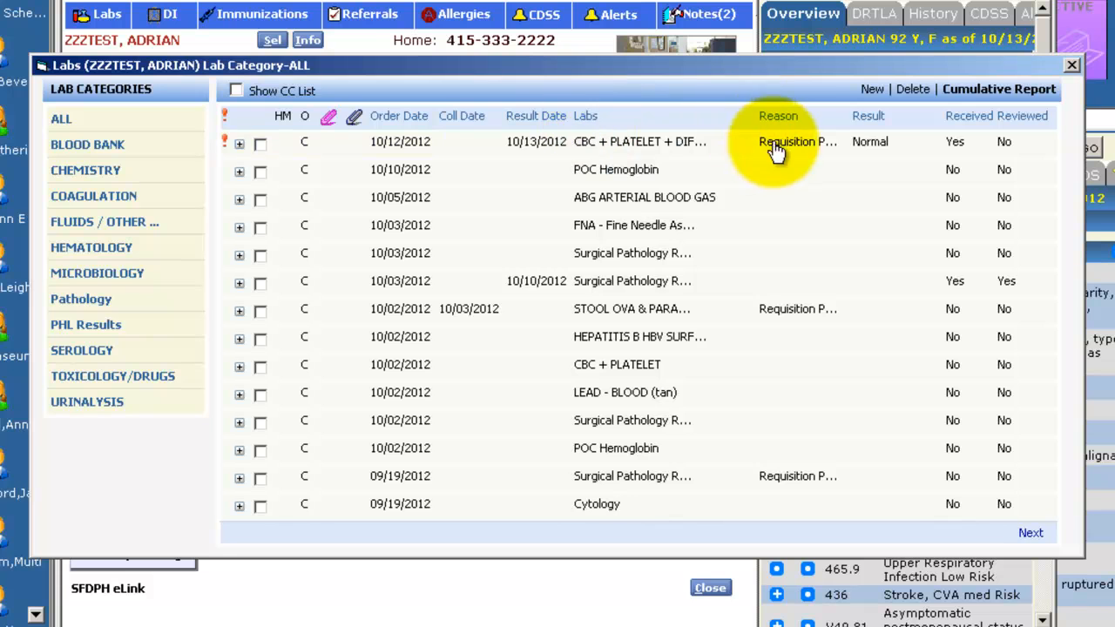
{"action": "left_click", "coordinate": [1031, 532]}
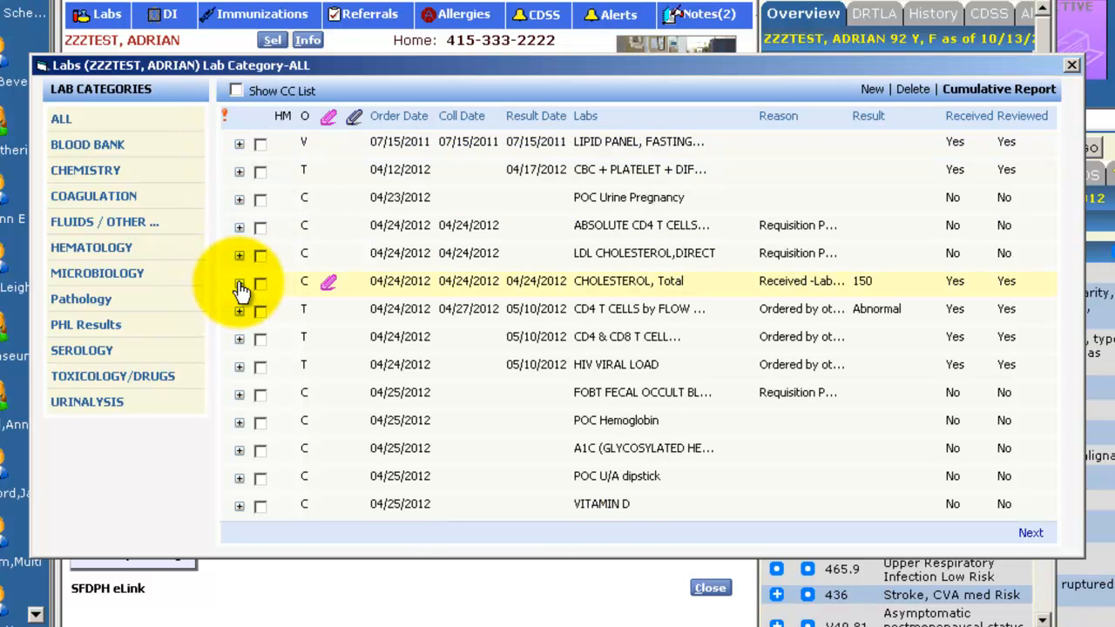
Review the Cumulative Report's Lookup By, Sort By, Categories and Lab filter options
{"action": "left_click", "coordinate": [239, 284]}
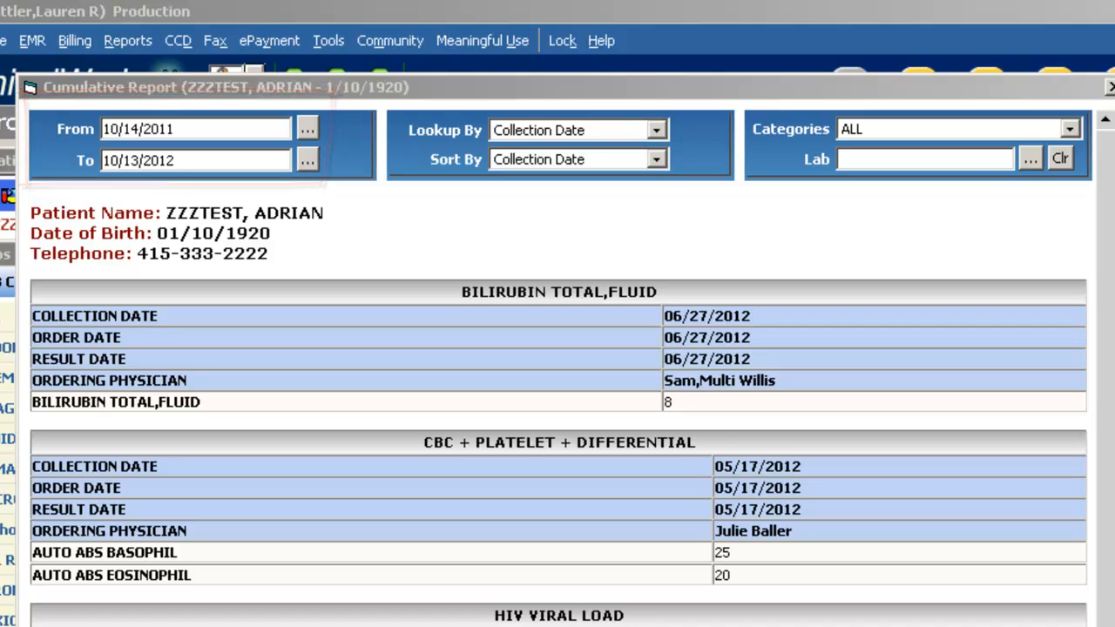
{"action": "left_click", "coordinate": [657, 130]}
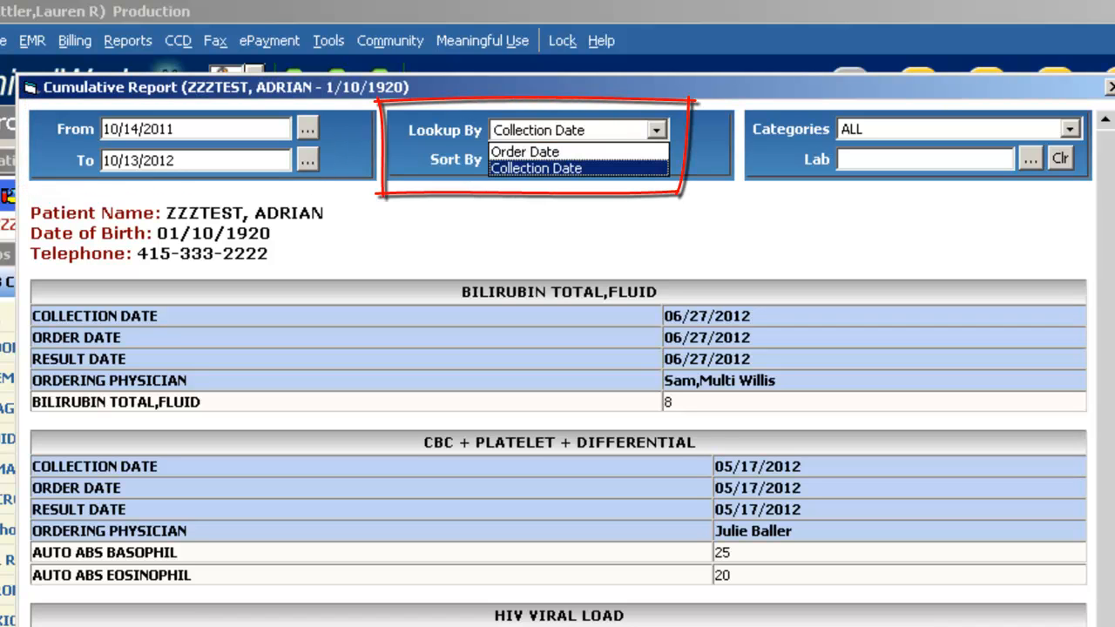
{"action": "key", "text": "Escape"}
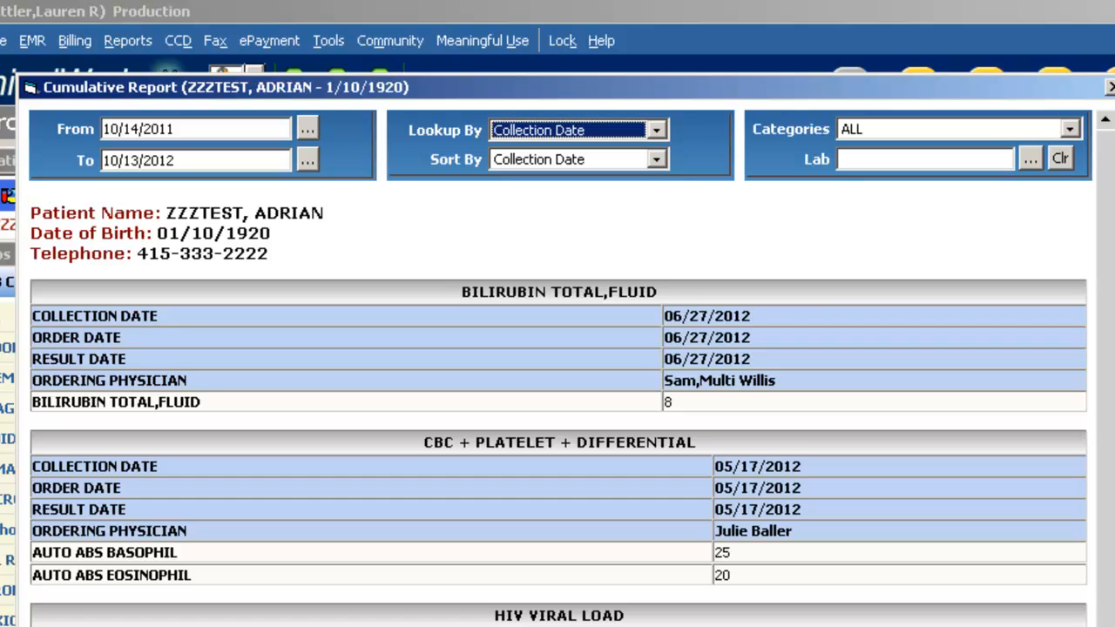
{"action": "left_click", "coordinate": [657, 159]}
{"action": "left_click", "coordinate": [657, 160]}
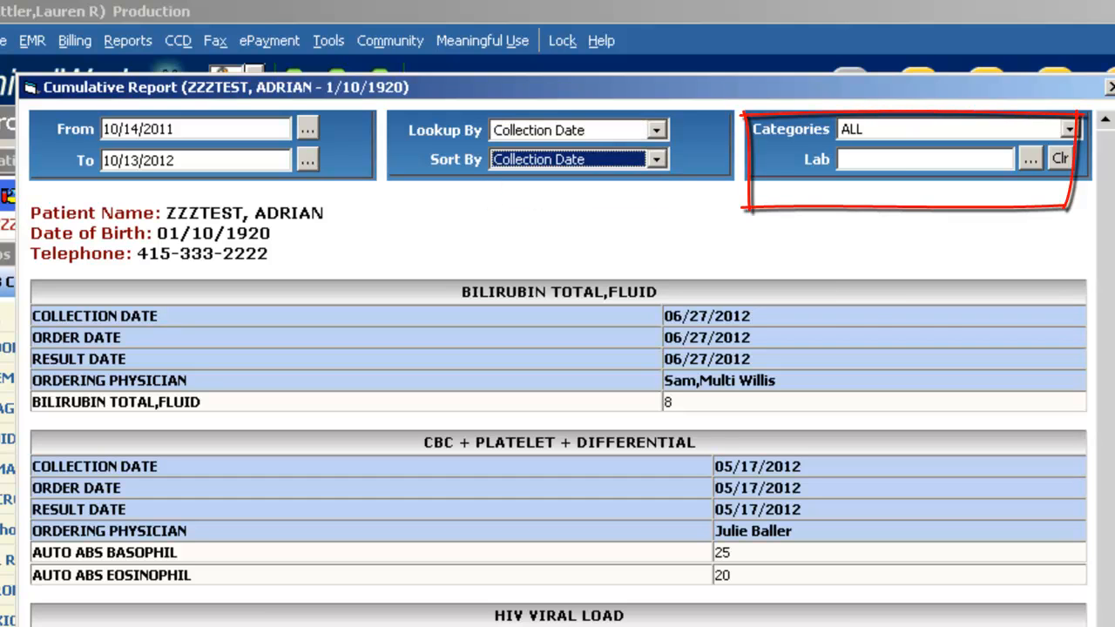
{"action": "left_click", "coordinate": [1070, 129]}
{"action": "left_click", "coordinate": [1071, 129]}
{"action": "left_click", "coordinate": [1032, 159]}
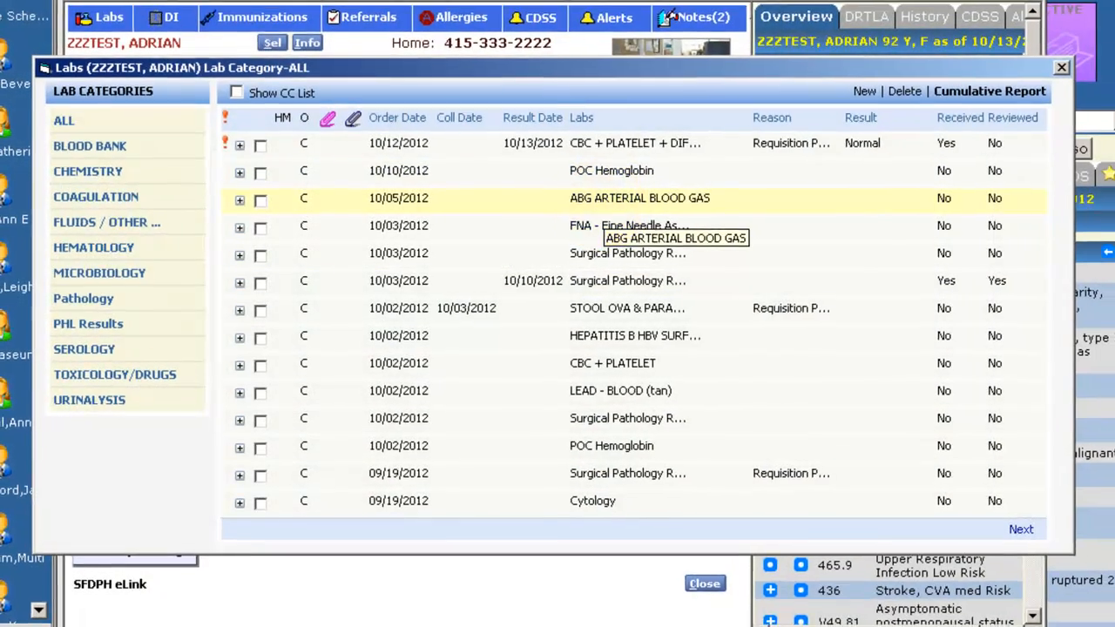
Open the ABG ARTERIAL BLOOD GAS entry, view the hub's DI tab, and close the patient hub
{"action": "double_click", "coordinate": [609, 204]}
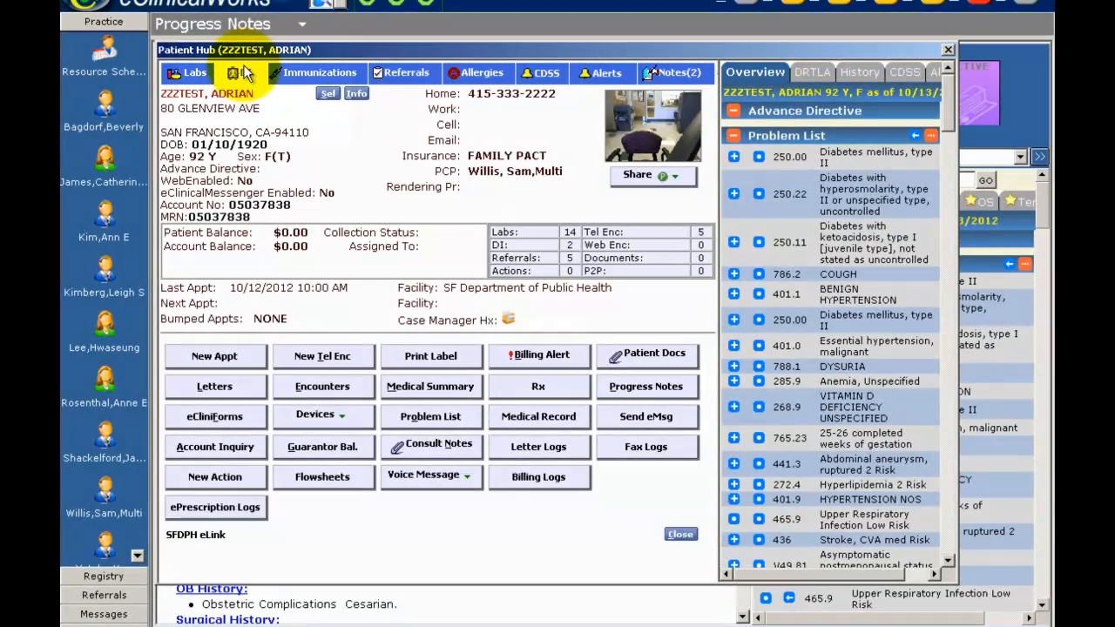
{"action": "left_click", "coordinate": [241, 74]}
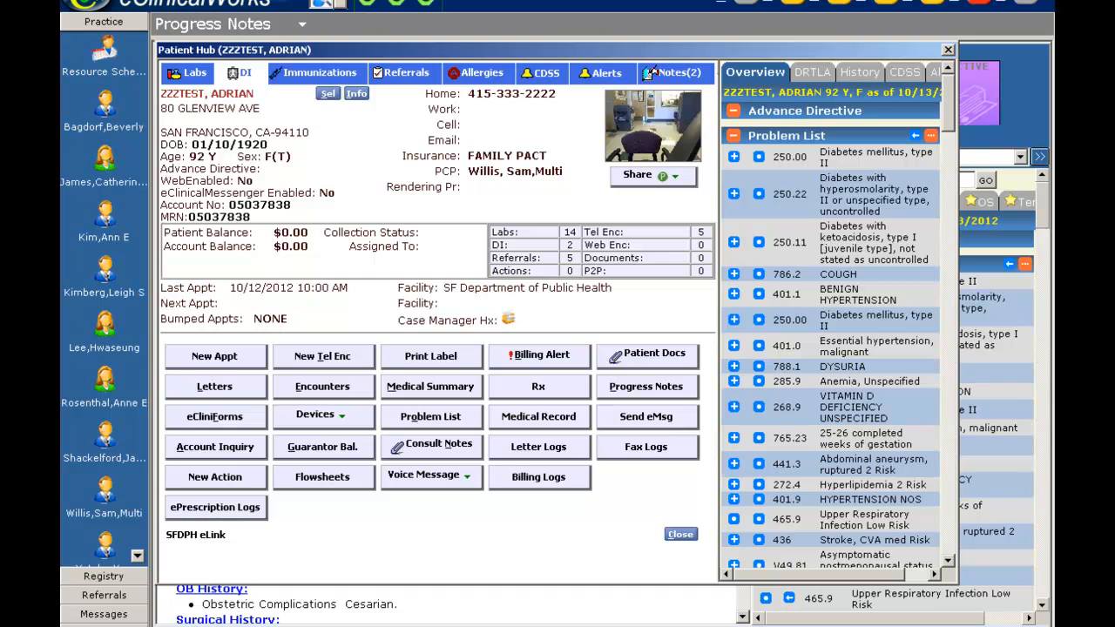
{"action": "left_click", "coordinate": [948, 49]}
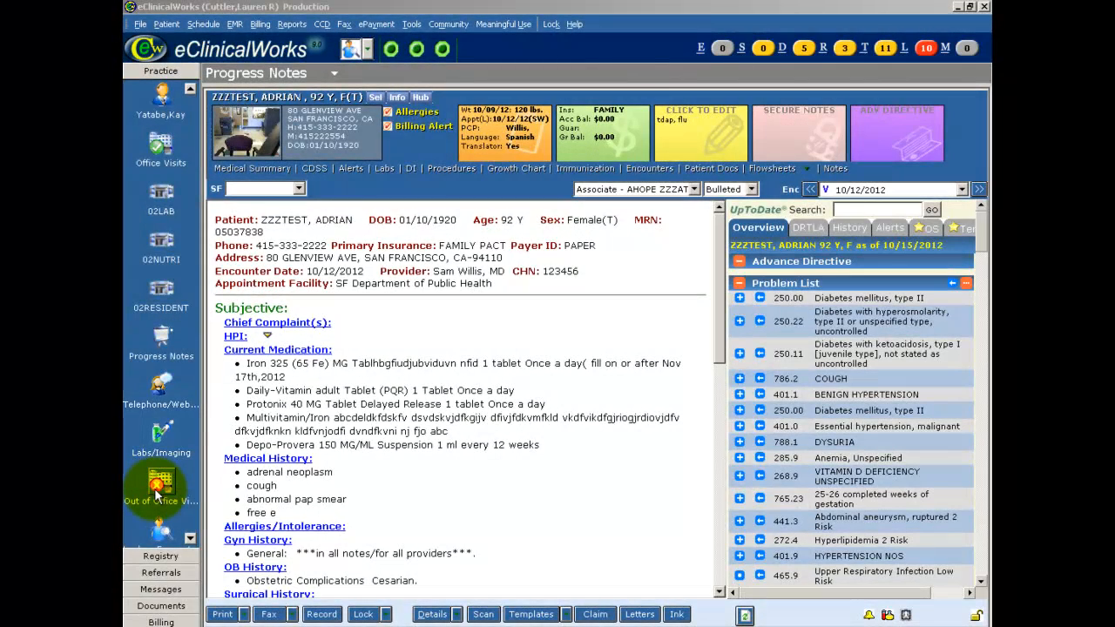
Open the Labs/DI/Procedures list and view its Outstanding, To be reviewed, Reviewed, Future and By patient tabs
{"action": "left_click", "coordinate": [926, 50]}
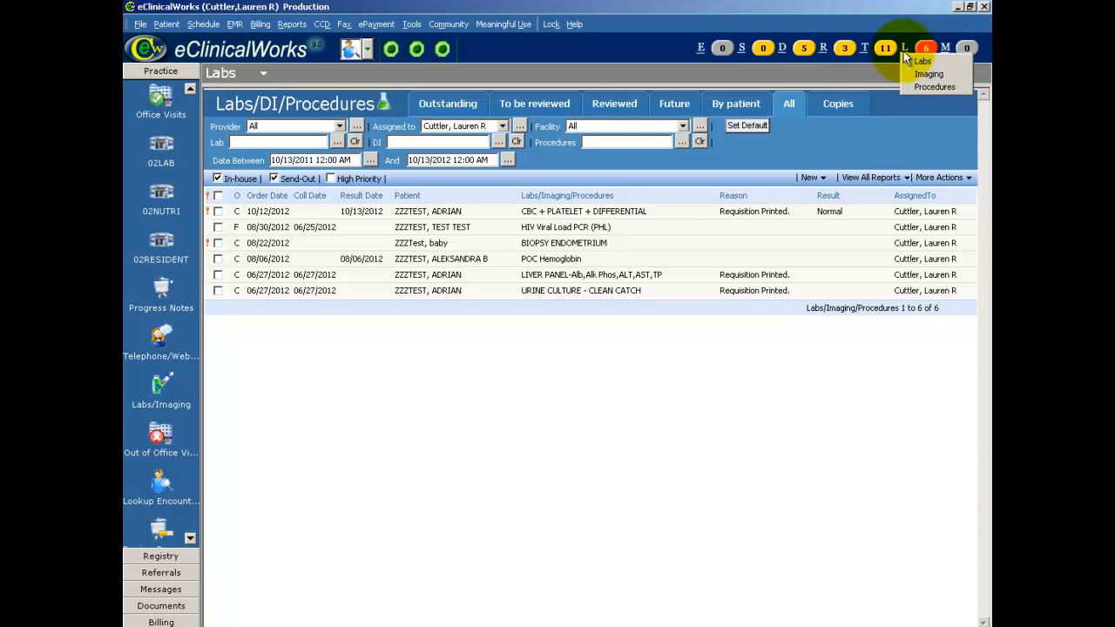
{"action": "left_click", "coordinate": [928, 47]}
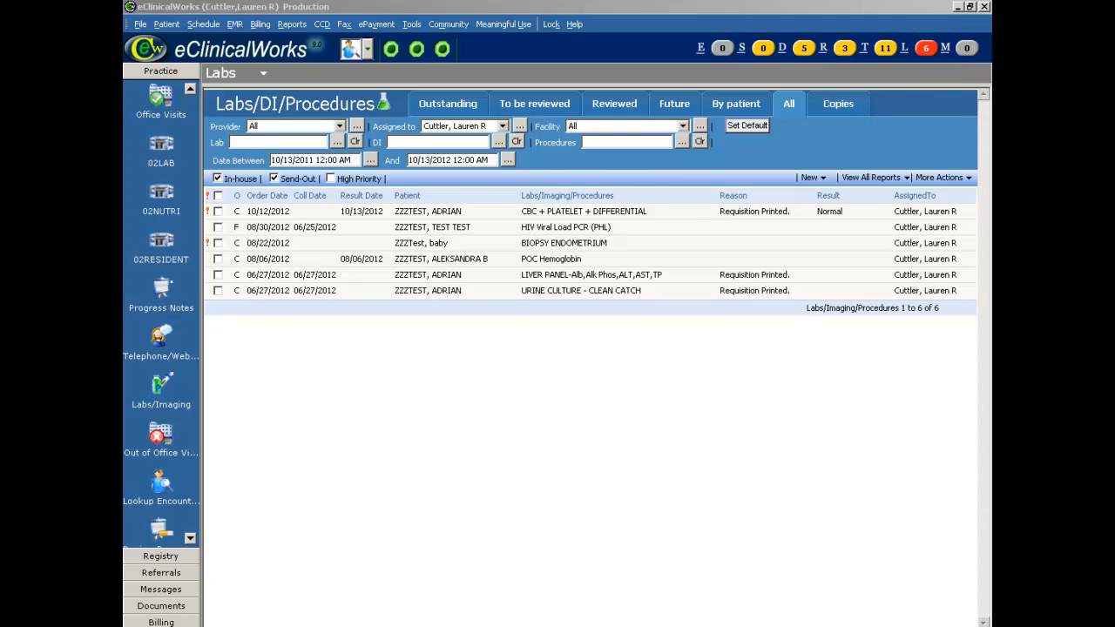
{"action": "left_click", "coordinate": [449, 104]}
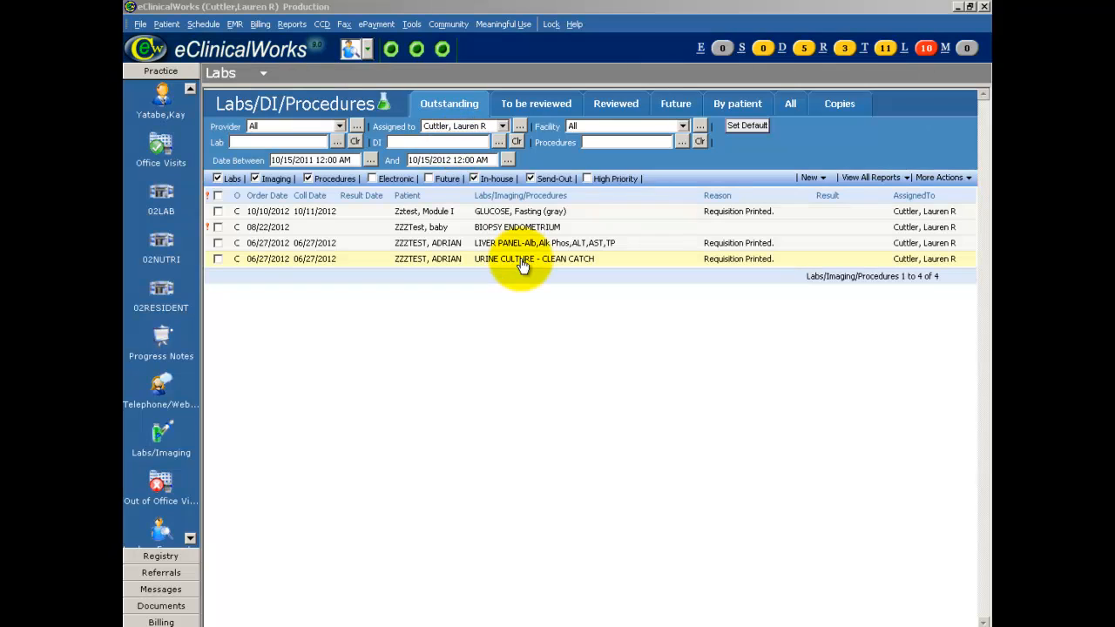
{"action": "left_click", "coordinate": [549, 111]}
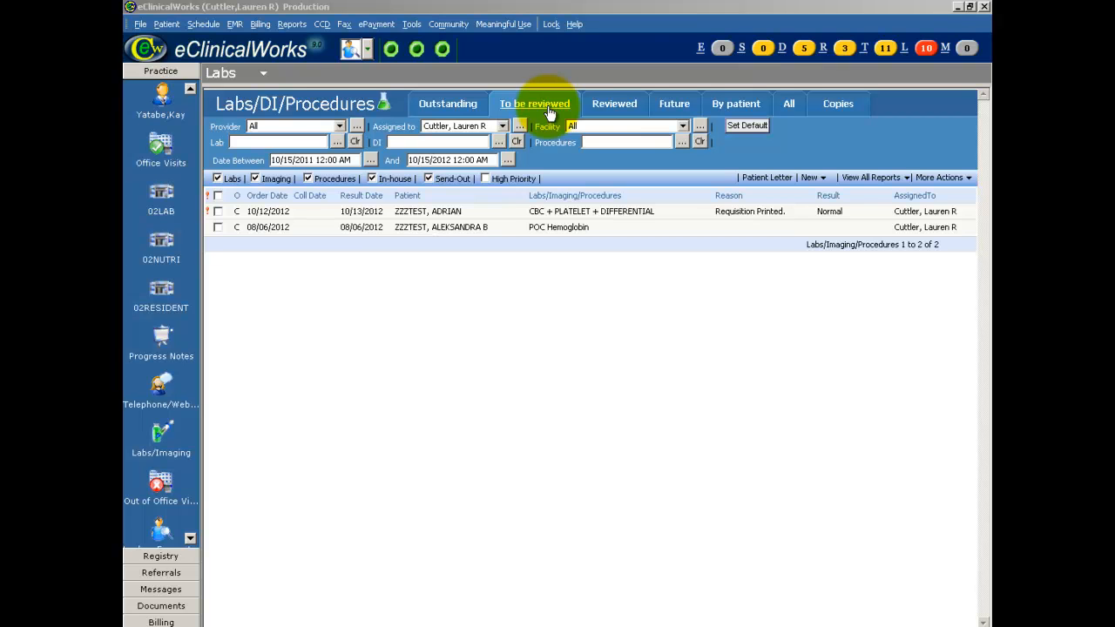
{"action": "left_click", "coordinate": [622, 109]}
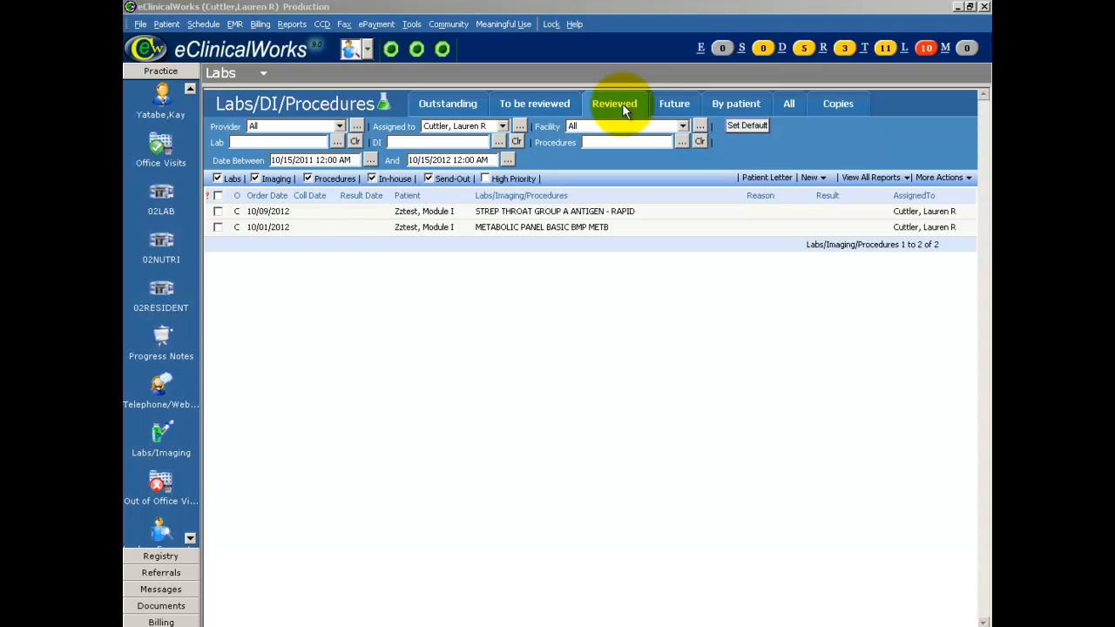
{"action": "left_click", "coordinate": [672, 105]}
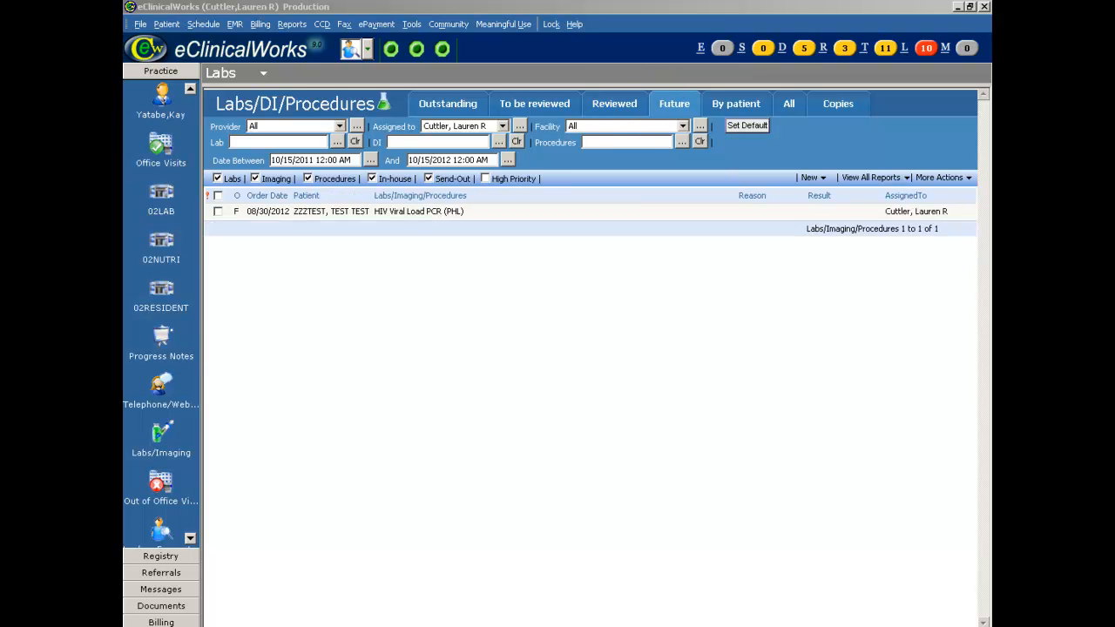
{"action": "left_click", "coordinate": [741, 106]}
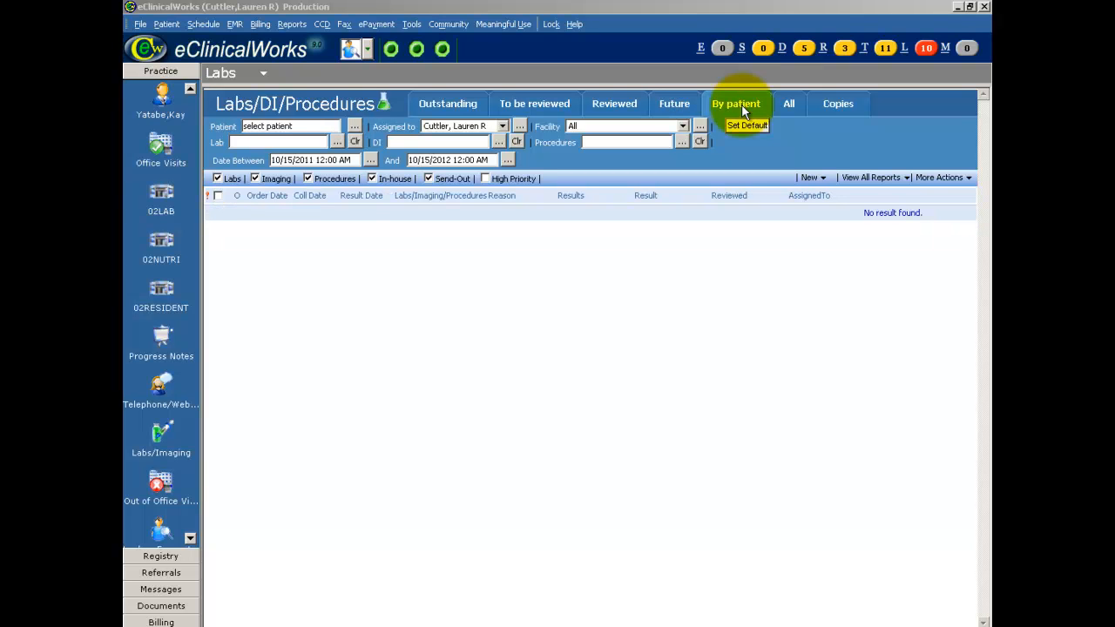
Show all results and browse the Assigned to staff, Lab and DI lookup lists without choosing anything
{"action": "left_click", "coordinate": [791, 105]}
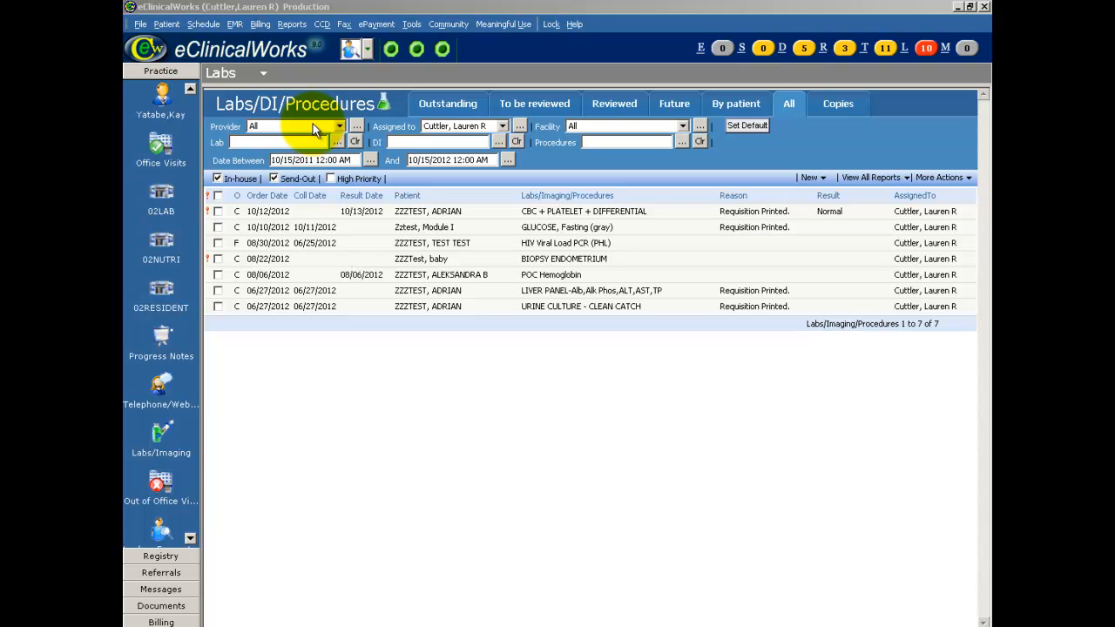
{"action": "left_click", "coordinate": [519, 127]}
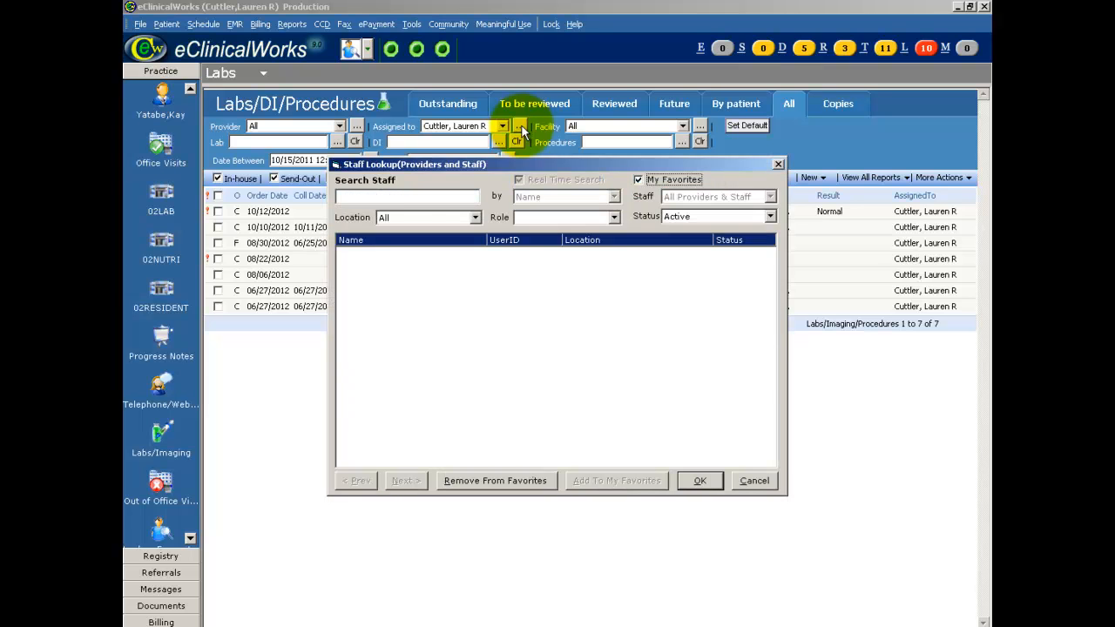
{"action": "left_click", "coordinate": [690, 481]}
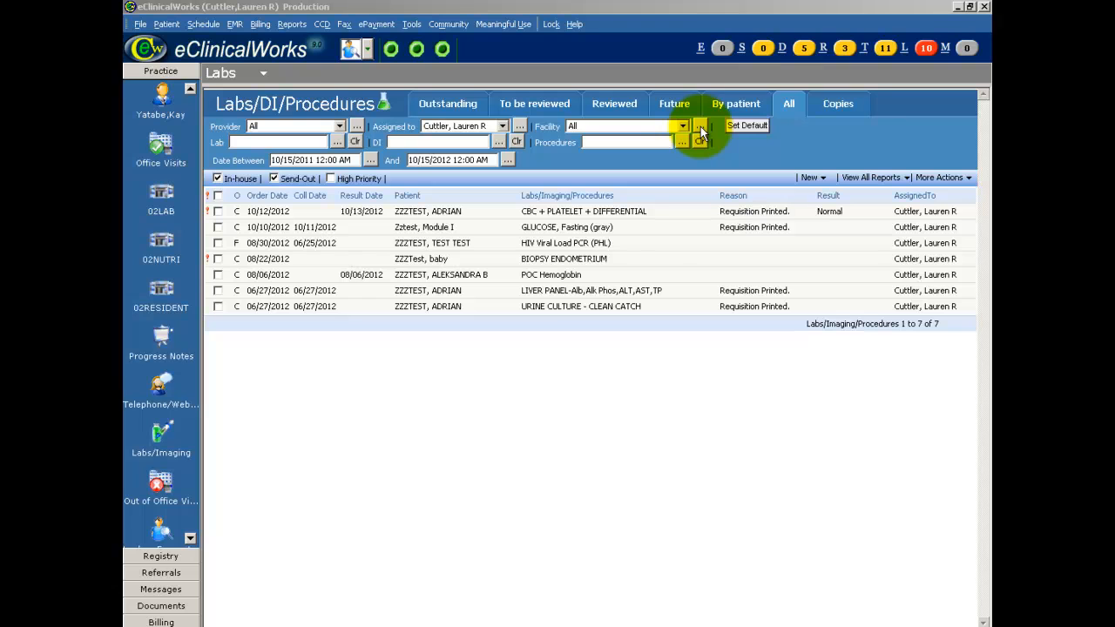
{"action": "left_click", "coordinate": [338, 142]}
{"action": "key", "text": "Escape"}
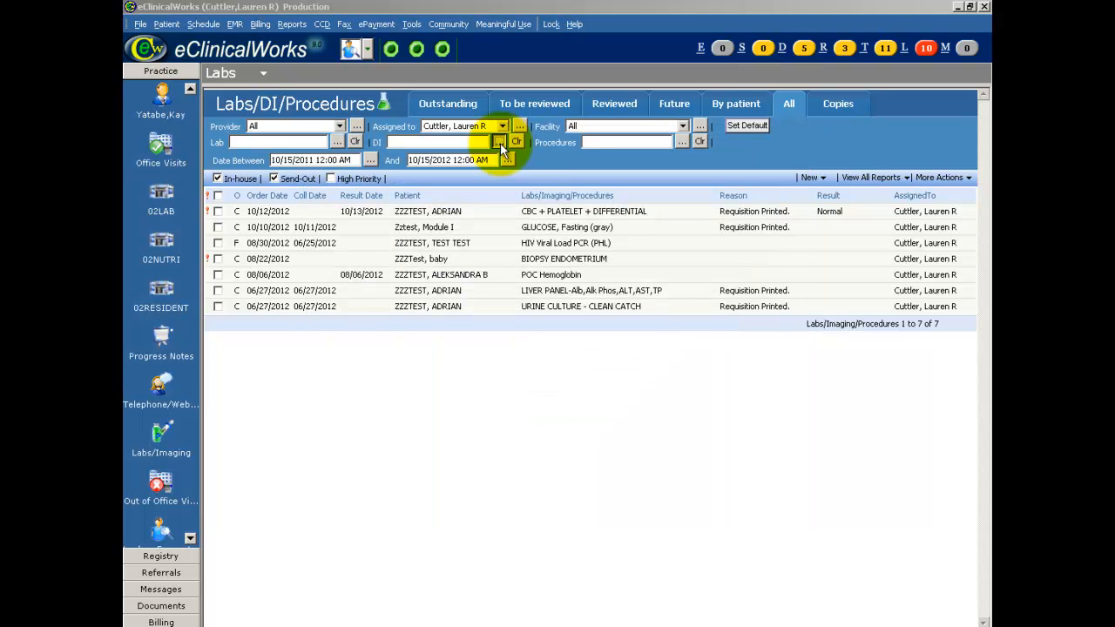
{"action": "left_click", "coordinate": [500, 143]}
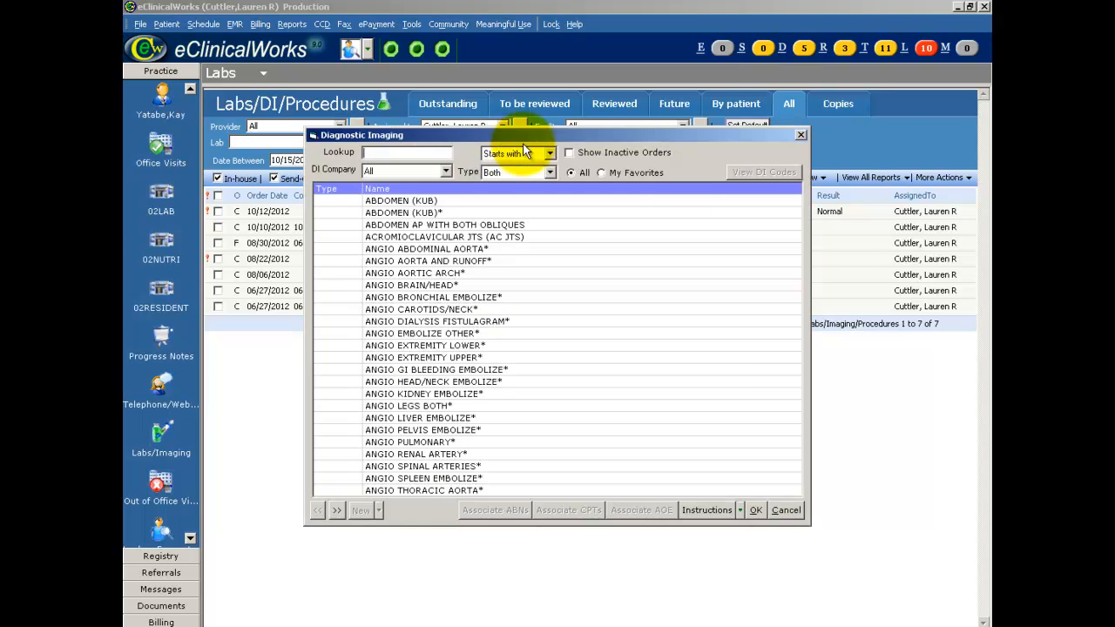
{"action": "left_click", "coordinate": [741, 519]}
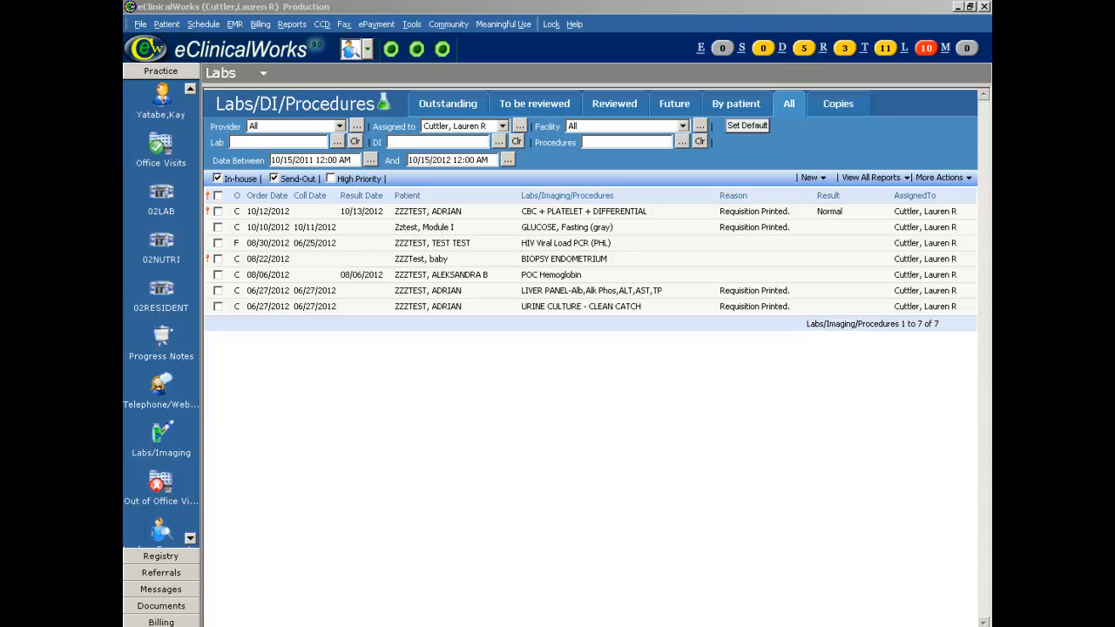
Switch between the To be reviewed and All tabs and review the View All Reports and More Actions options
{"action": "left_click", "coordinate": [534, 103]}
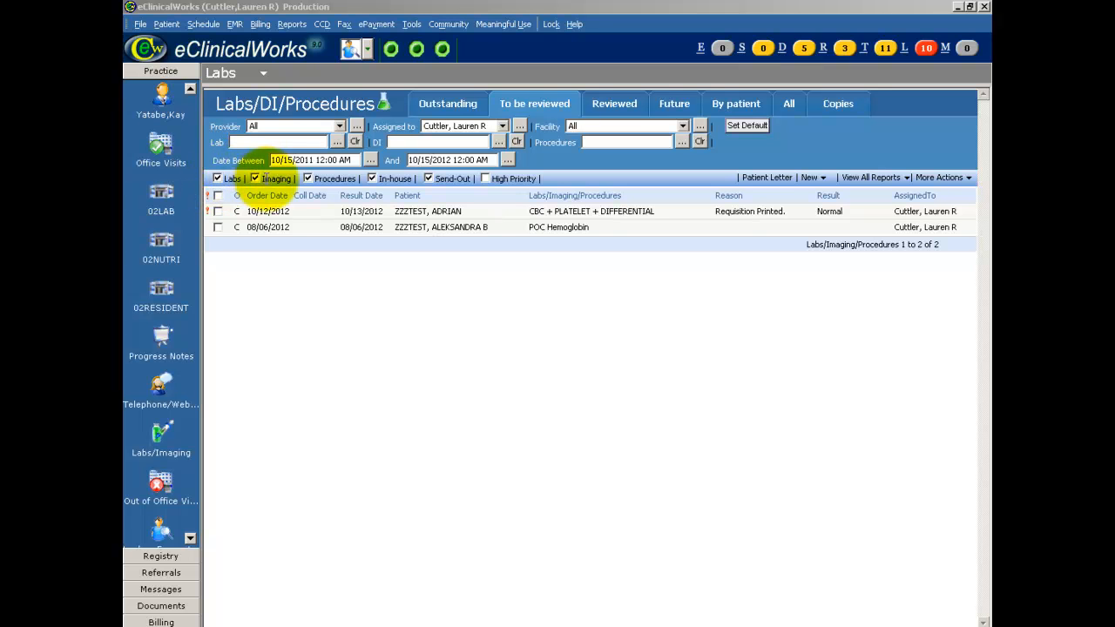
{"action": "left_click", "coordinate": [790, 104]}
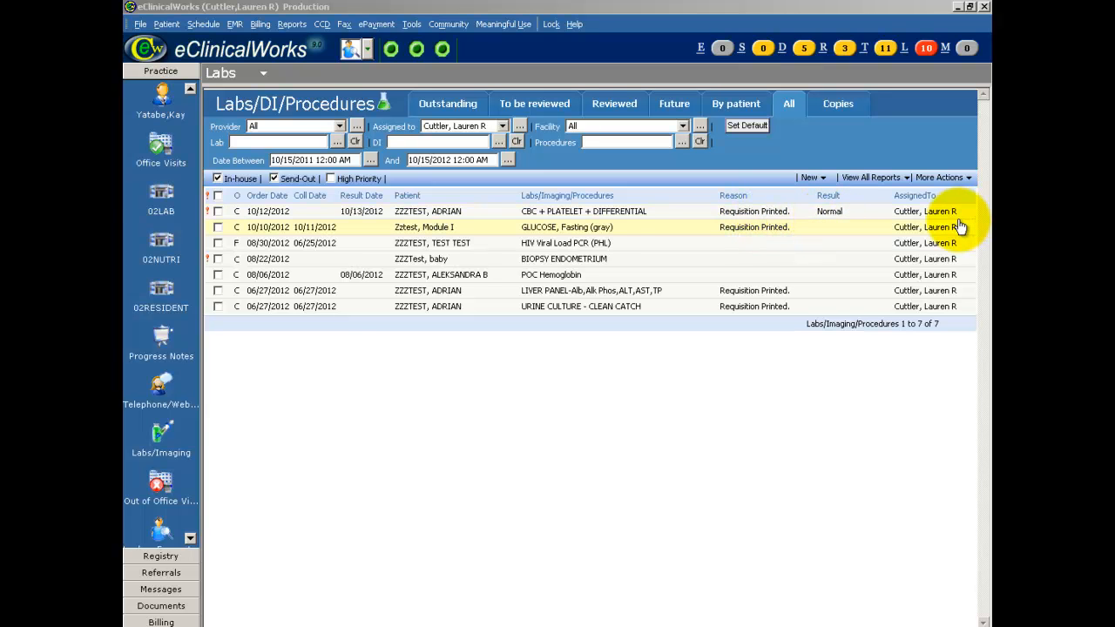
{"action": "left_click", "coordinate": [905, 178]}
{"action": "key", "text": "Return"}
{"action": "left_click", "coordinate": [907, 177]}
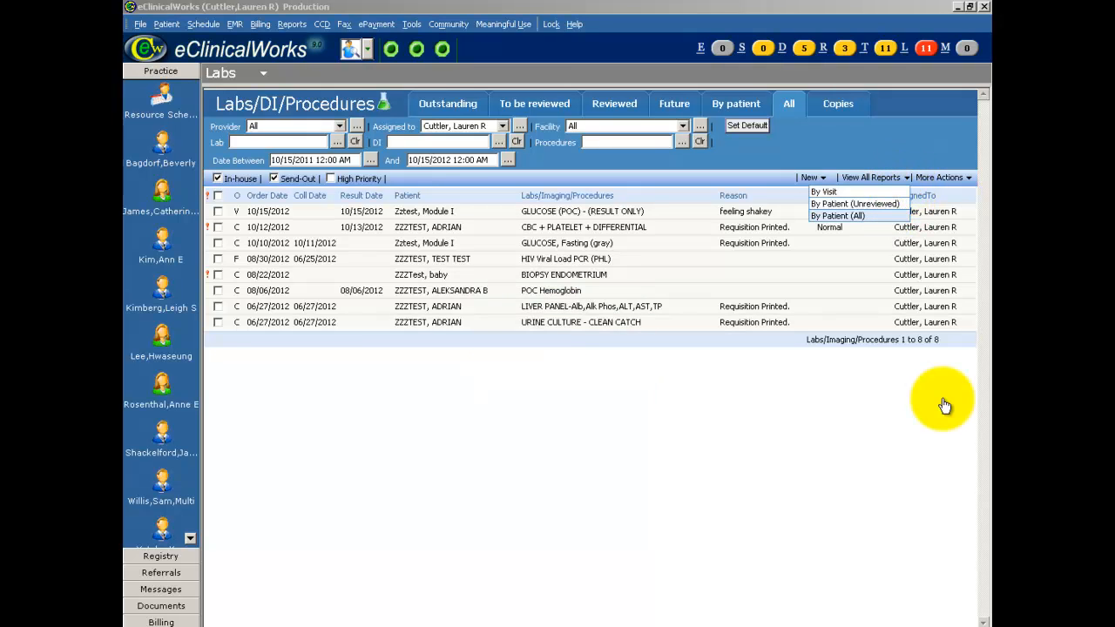
{"action": "left_click", "coordinate": [970, 178]}
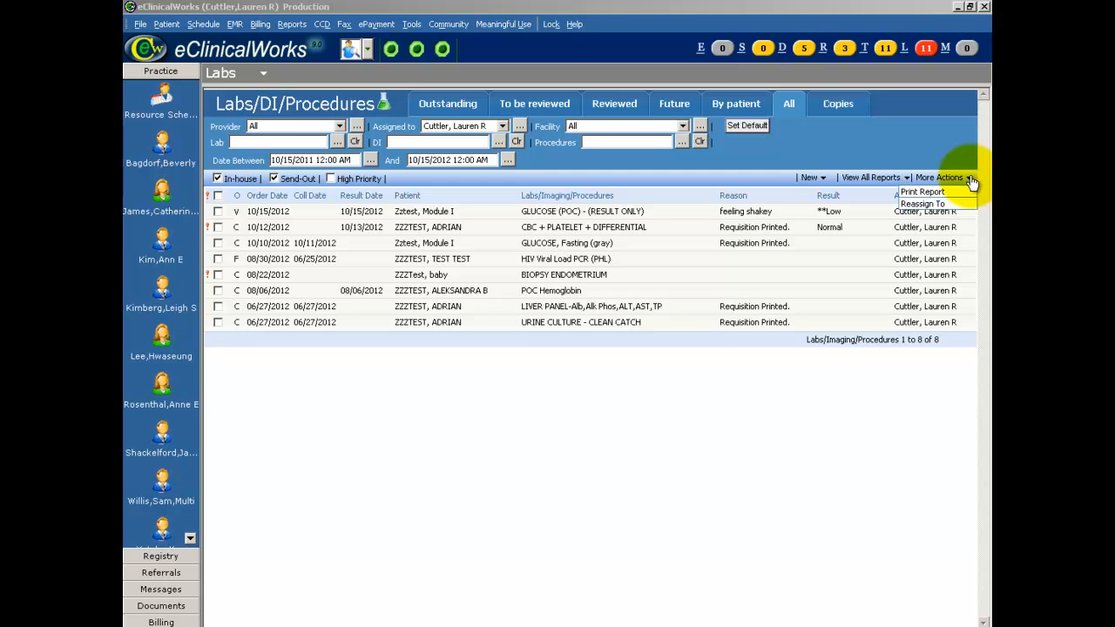
Check the first result in the list and open the View All Reports window for review
{"action": "left_click", "coordinate": [219, 211]}
{"action": "left_click", "coordinate": [220, 211]}
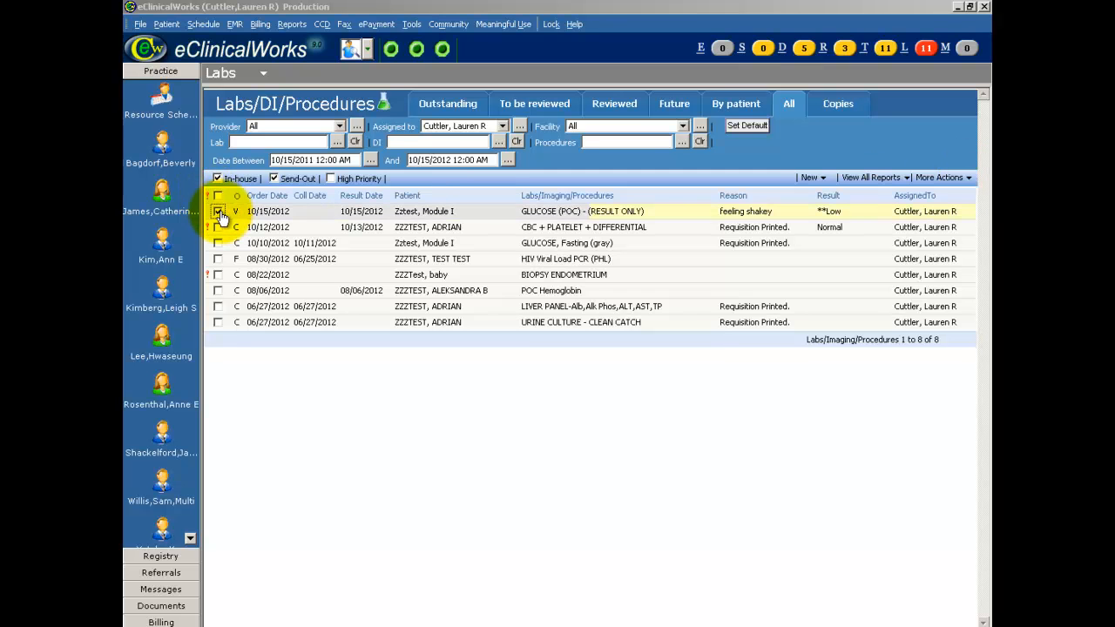
{"action": "left_click", "coordinate": [968, 178]}
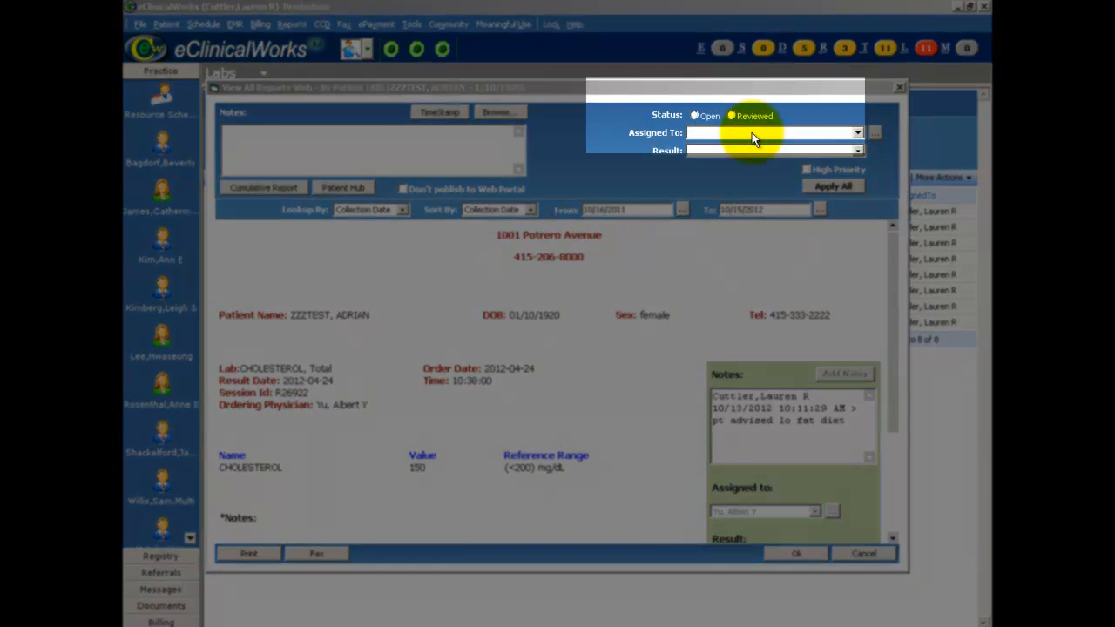
Mark the report status as Reviewed and browse the Assigned To staff lookup, cancelling it
{"action": "left_click", "coordinate": [731, 115]}
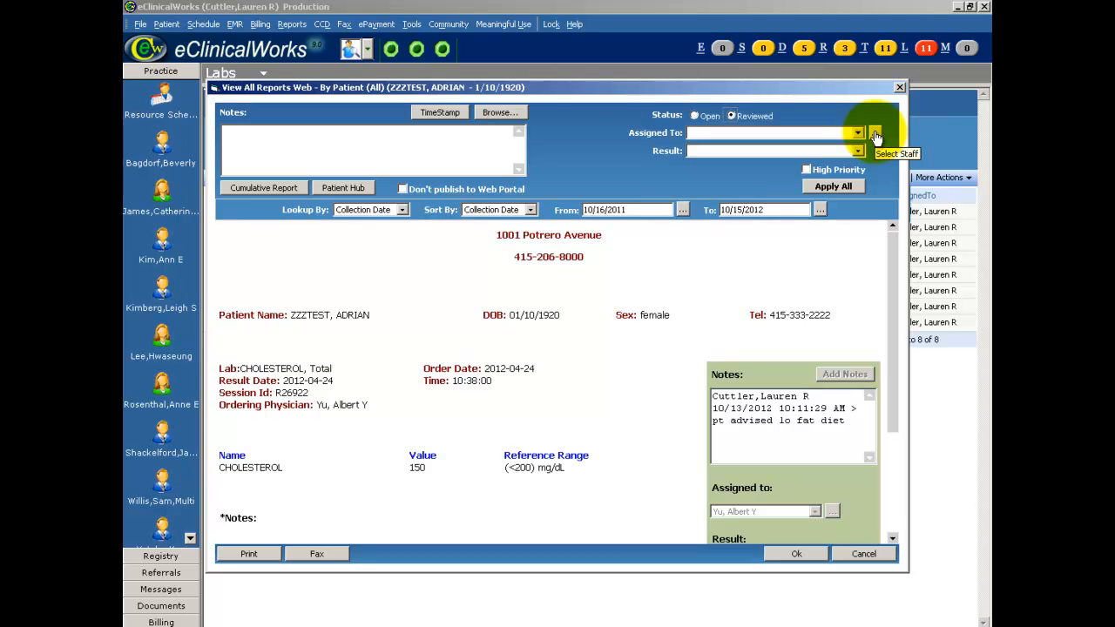
{"action": "left_click", "coordinate": [876, 135]}
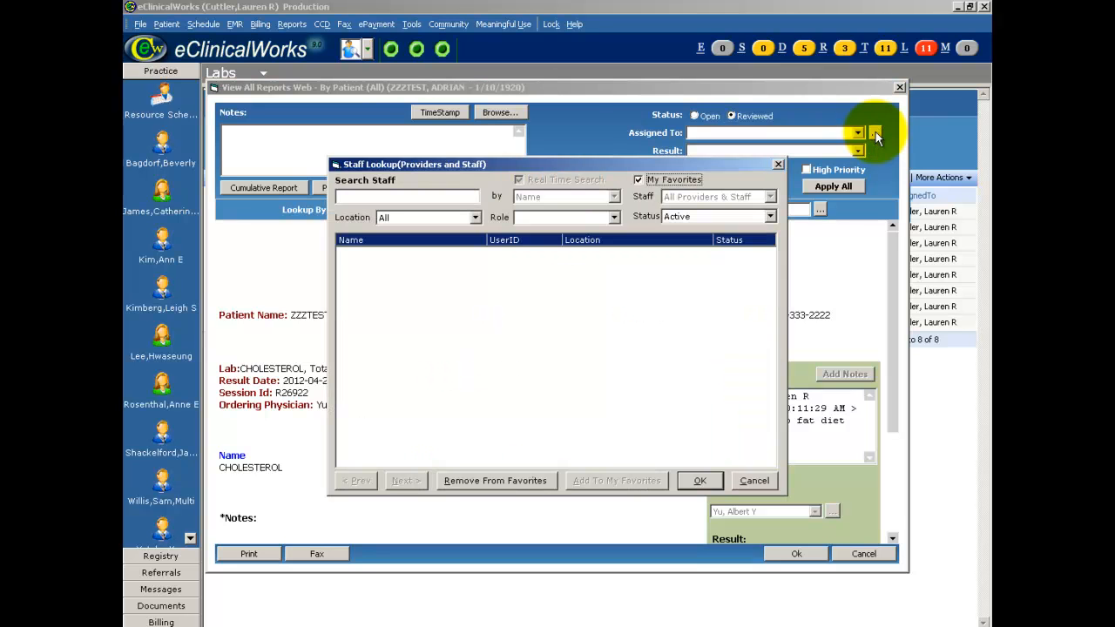
{"action": "left_click", "coordinate": [755, 481]}
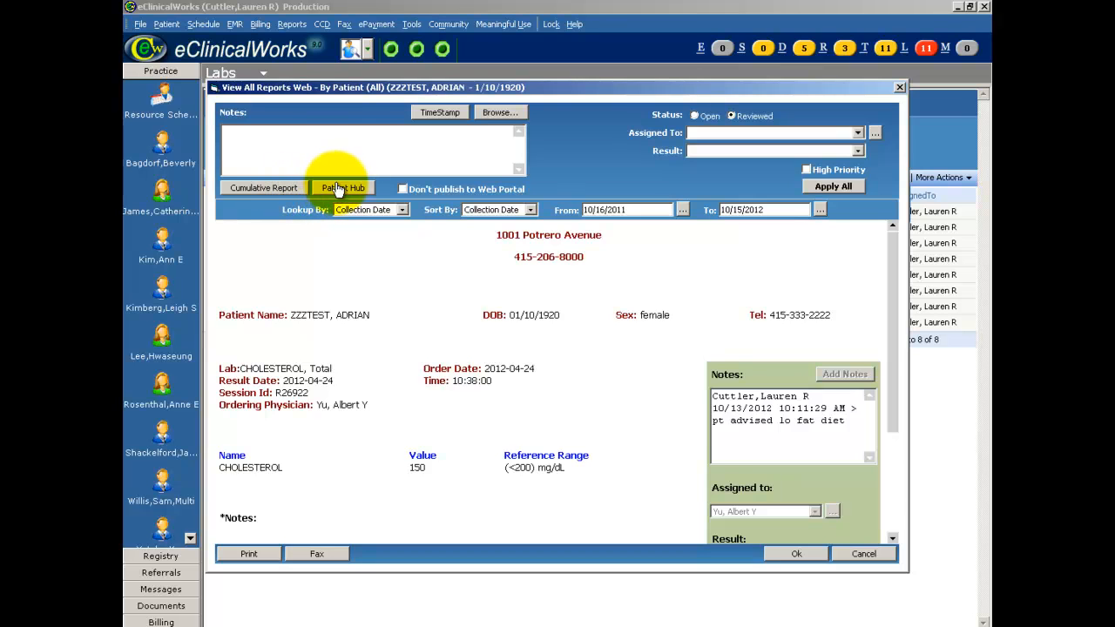
{"action": "scroll", "coordinate": [888, 417], "scroll_direction": "down", "scroll_amount": 3}
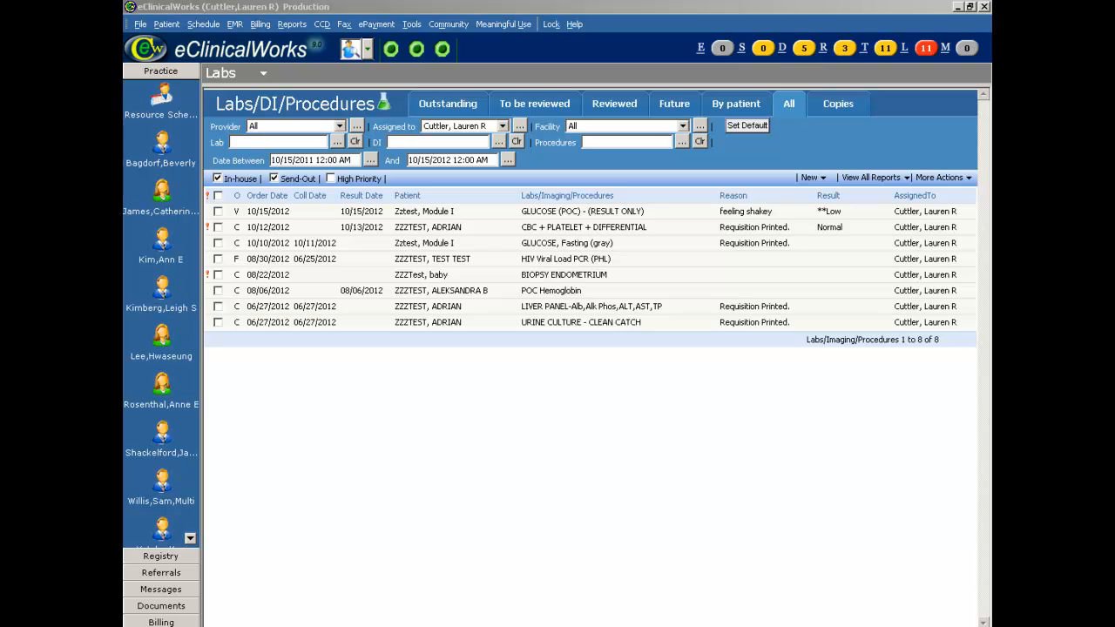
Open the GLUCOSE (POC) result and step through the following lab results
{"action": "double_click", "coordinate": [594, 211]}
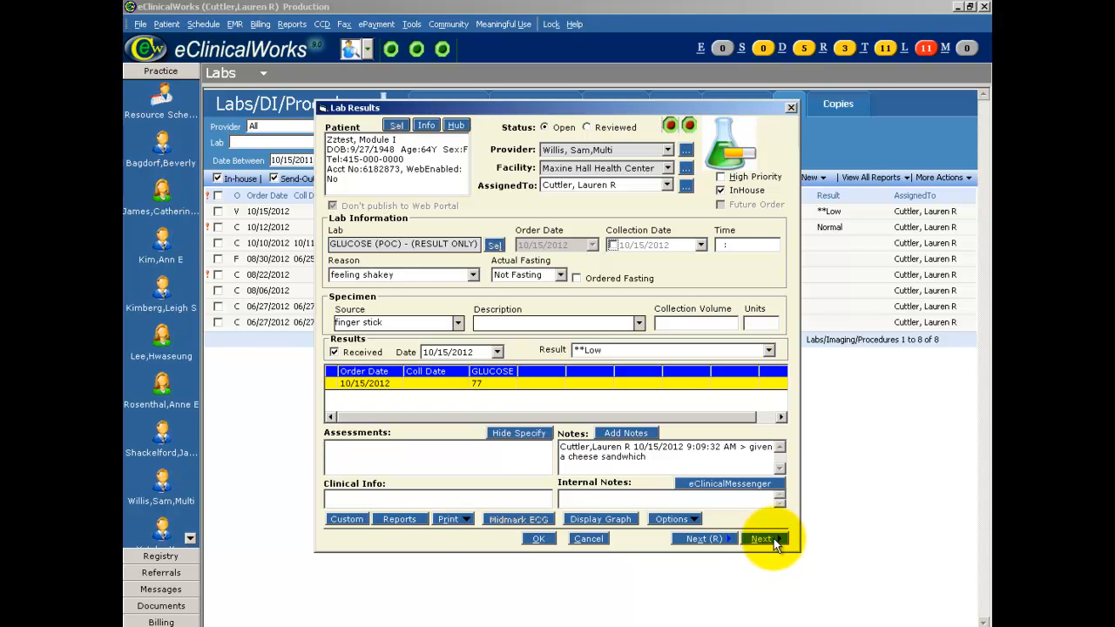
{"action": "left_click", "coordinate": [770, 540]}
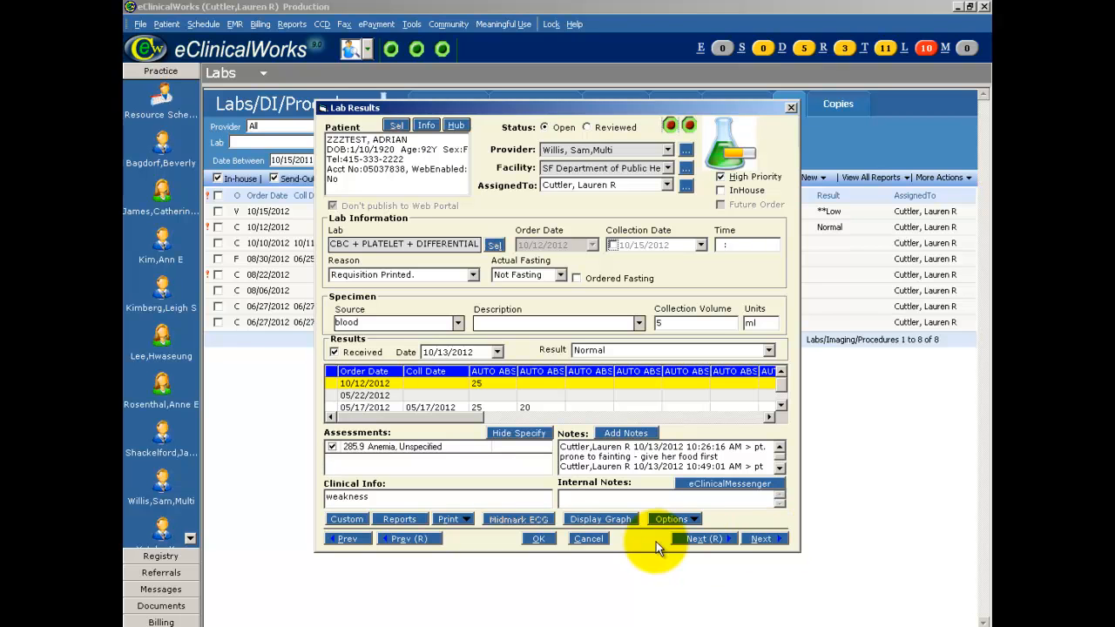
{"action": "left_click", "coordinate": [716, 542]}
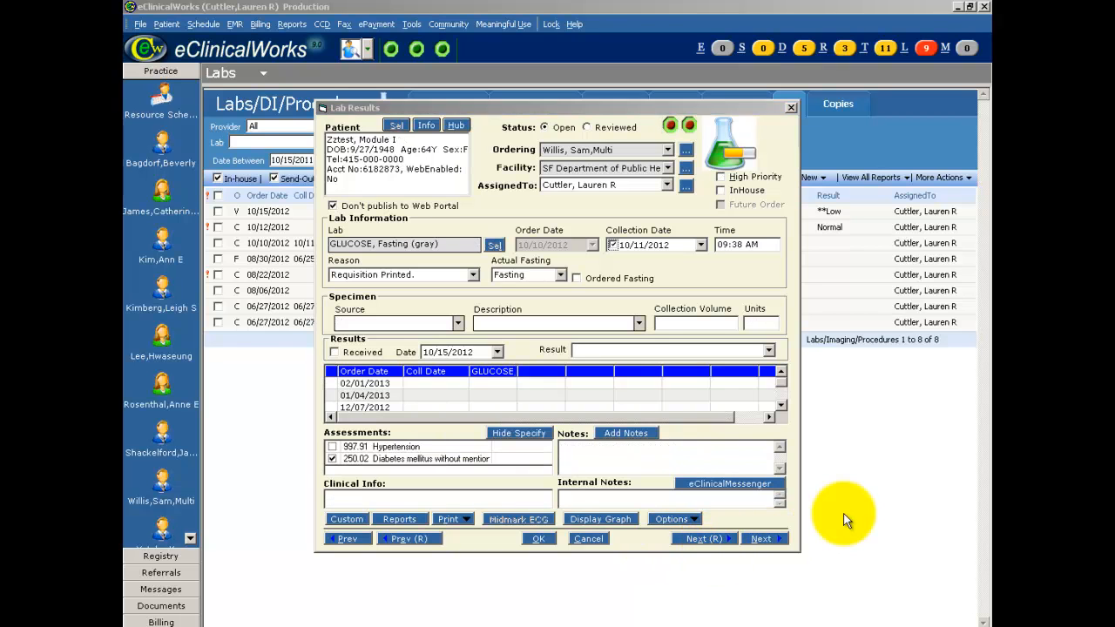